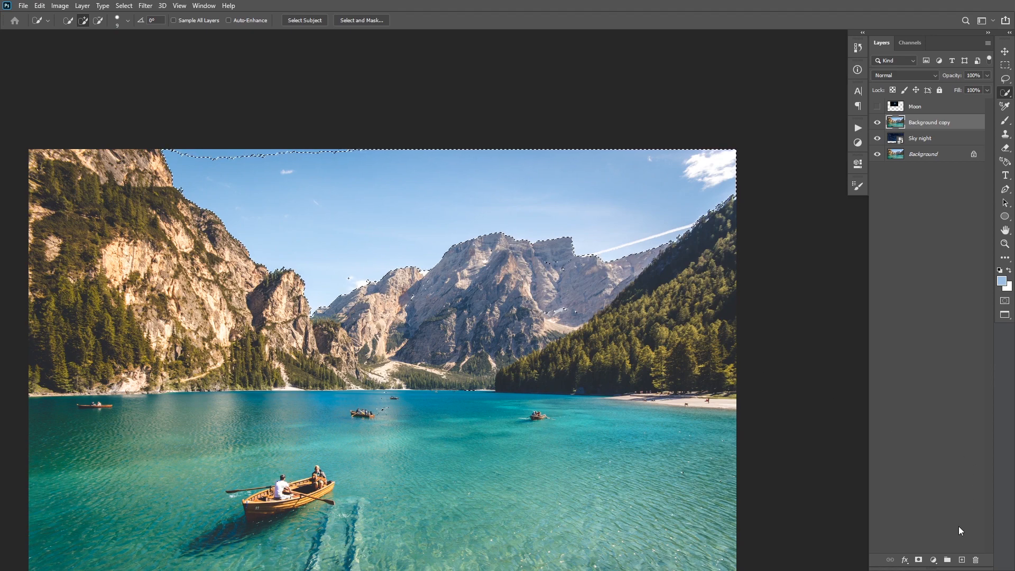
# Step: Hide the daytime sky on the Background copy layer by adding an inverted layer mask from the sky selection
pyautogui.moveTo(490, 412); pyautogui.dragTo(527, 305)
pyautogui.press('m')
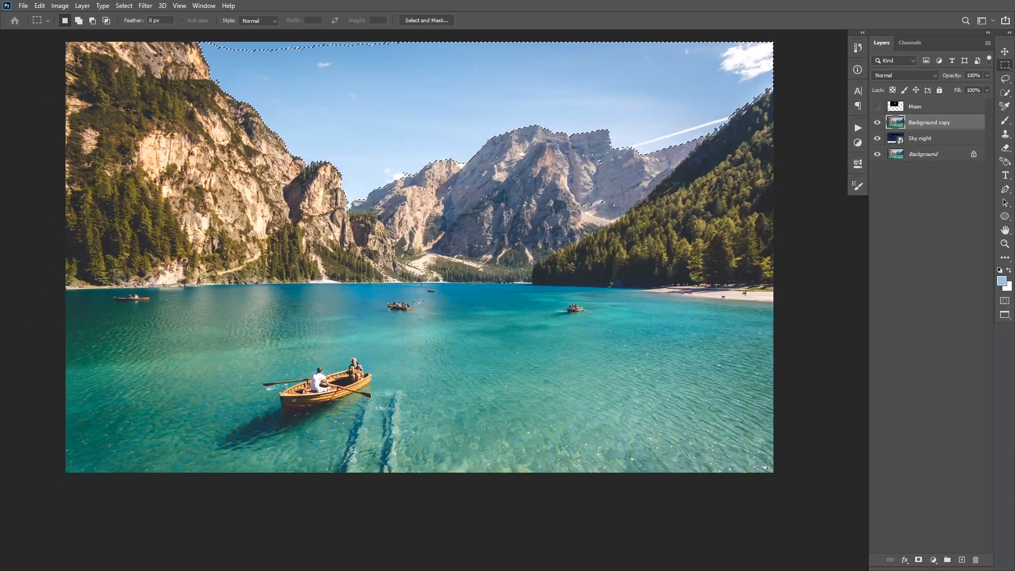
pyautogui.moveTo(27, 207); pyautogui.dragTo(808, 555)
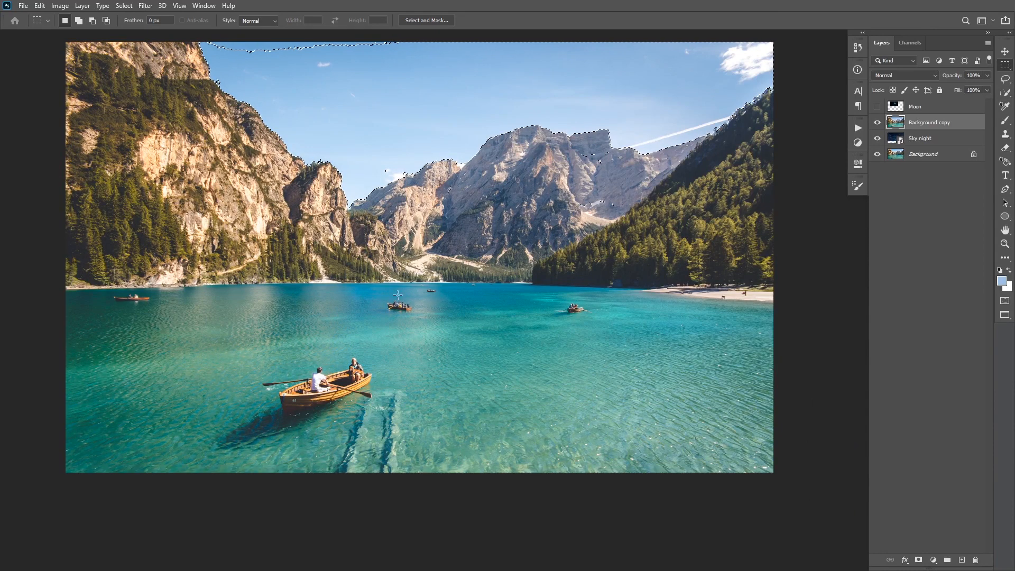
pyautogui.keyDown('alt'); pyautogui.click(919, 559); pyautogui.keyUp('alt')
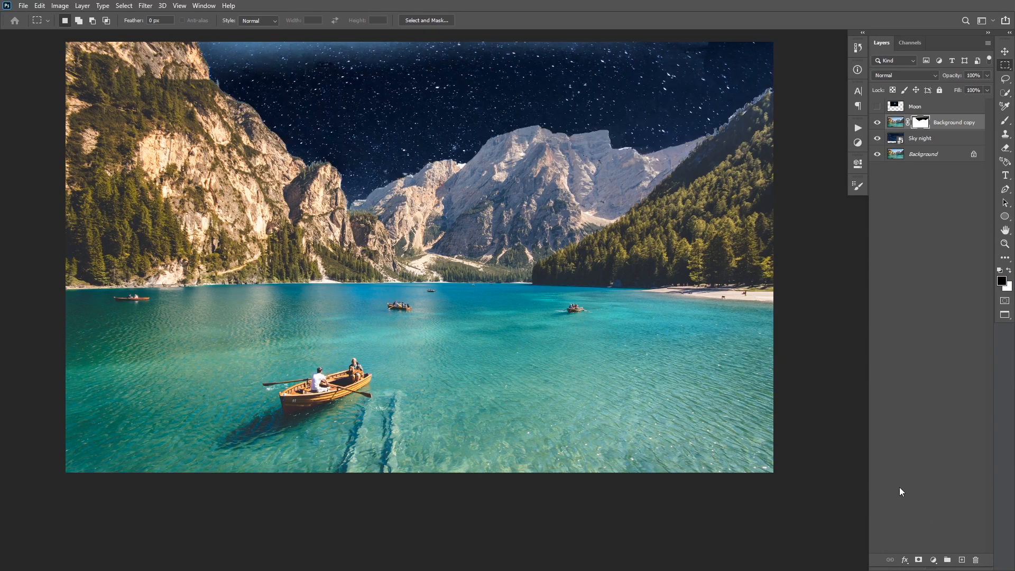
pyautogui.moveTo(656, 255); pyautogui.dragTo(679, 313)
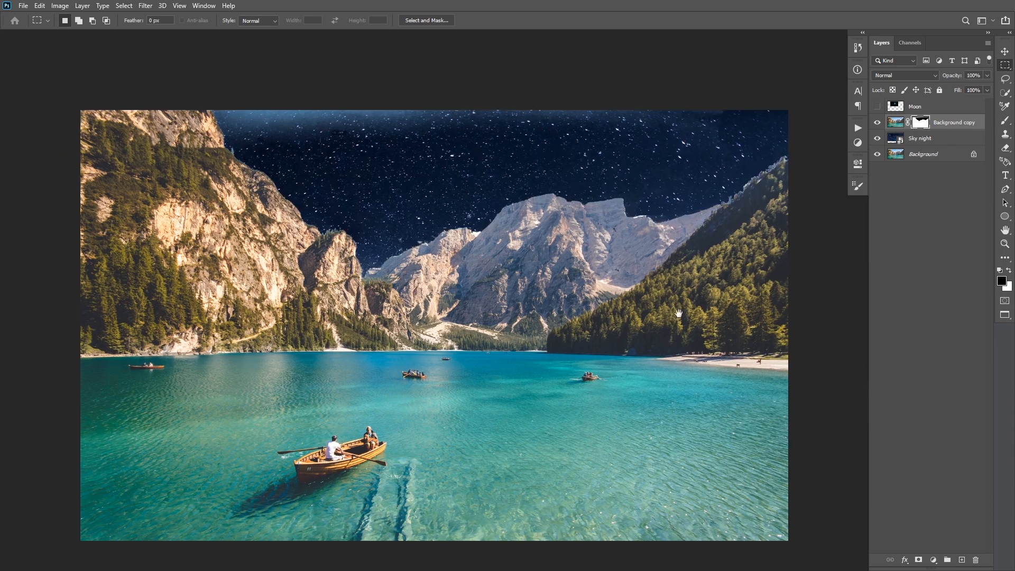
# Step: Try to refine the Background copy mask in Select and Mask by brushing along the sky's upper edge, and clear the resulting selection
pyautogui.doubleClick(922, 123)
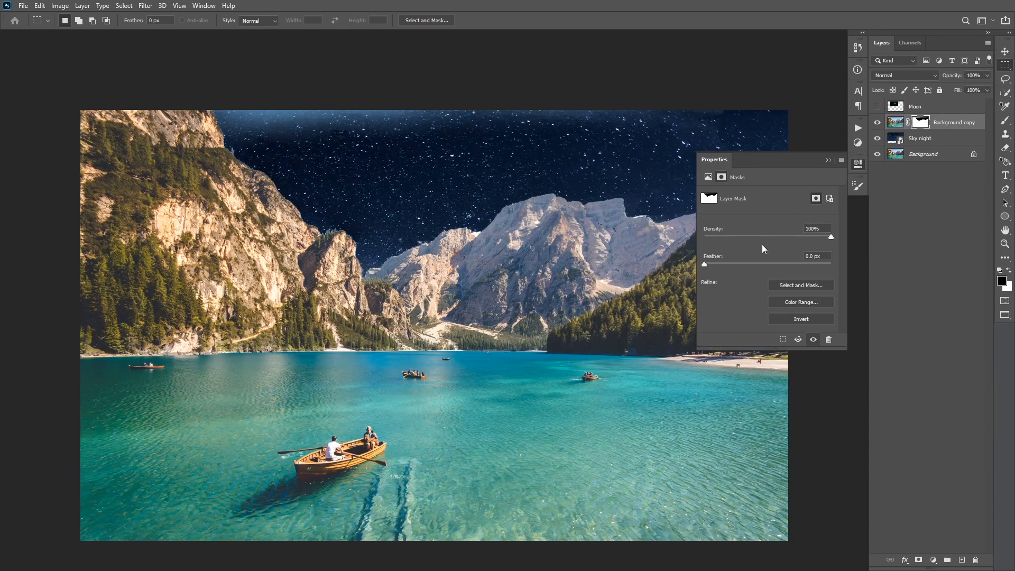
pyautogui.click(798, 290)
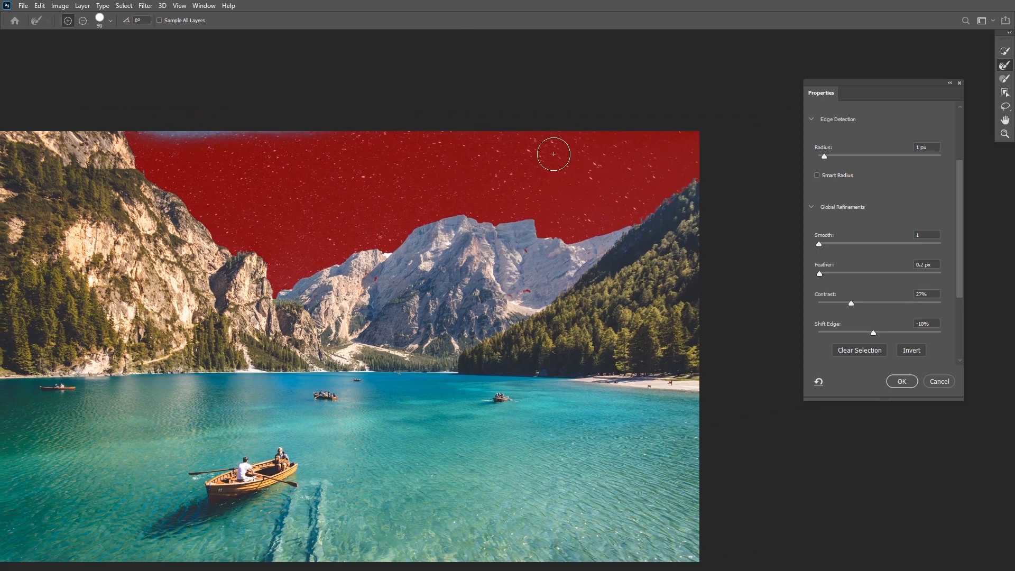
pyautogui.moveTo(190, 118)
pyautogui.mouseDown()
pyautogui.moveTo(148, 116)
pyautogui.moveTo(182, 130)
pyautogui.moveTo(233, 125)
pyautogui.moveTo(169, 127)
pyautogui.moveTo(359, 131)
pyautogui.moveTo(181, 137)
pyautogui.mouseUp()
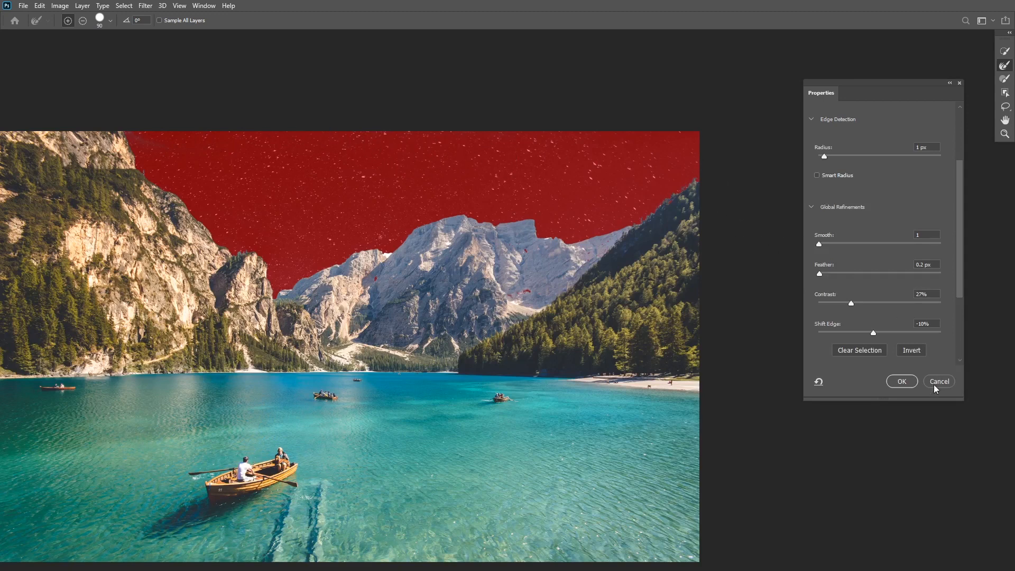
pyautogui.click(901, 381)
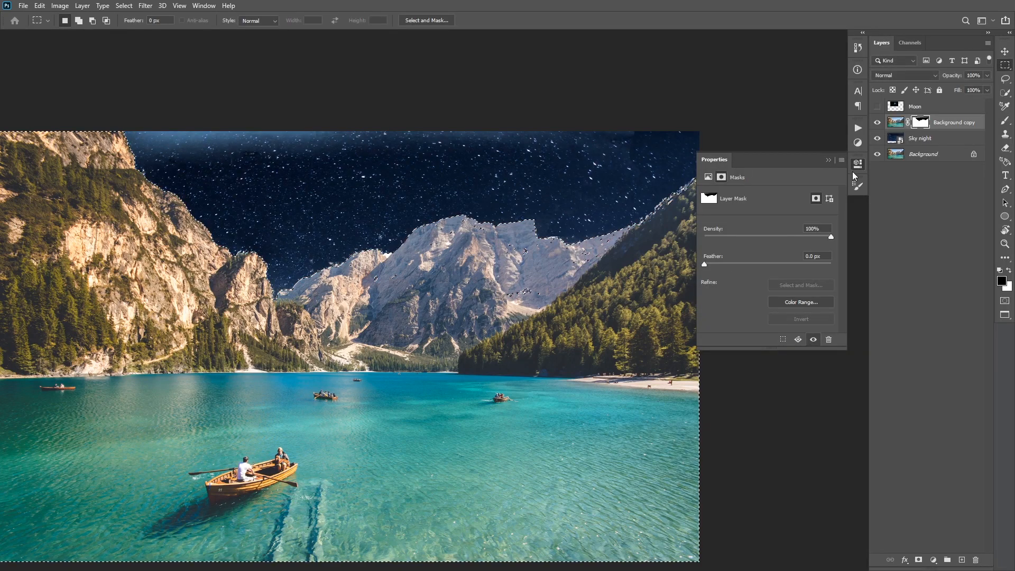
pyautogui.hotkey('ctrl', 'd')
pyautogui.hotkey('ctrl', '0')
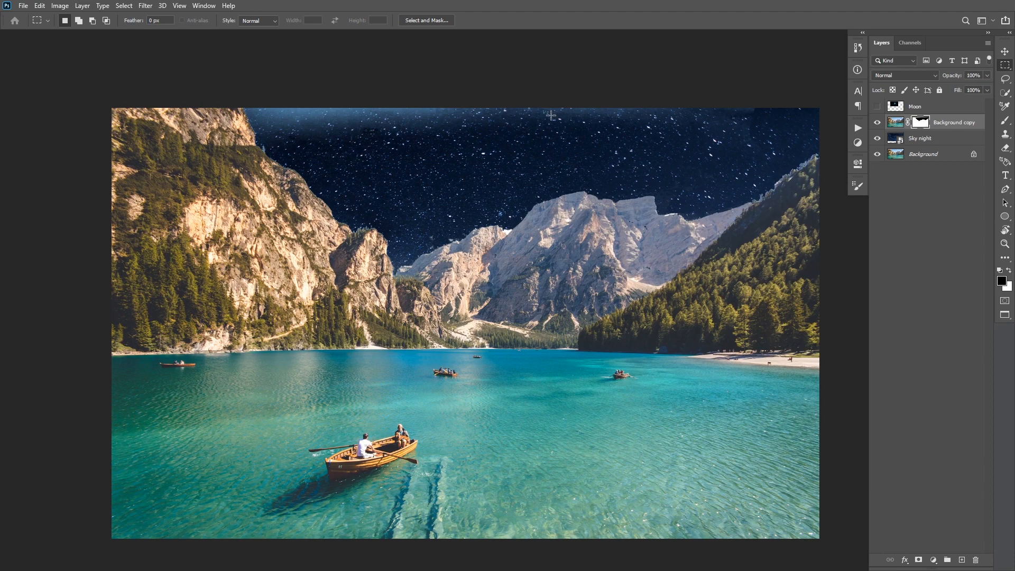
# Step: Select the whole sky area above the mountains with the Quick Selection tool
pyautogui.press('l')
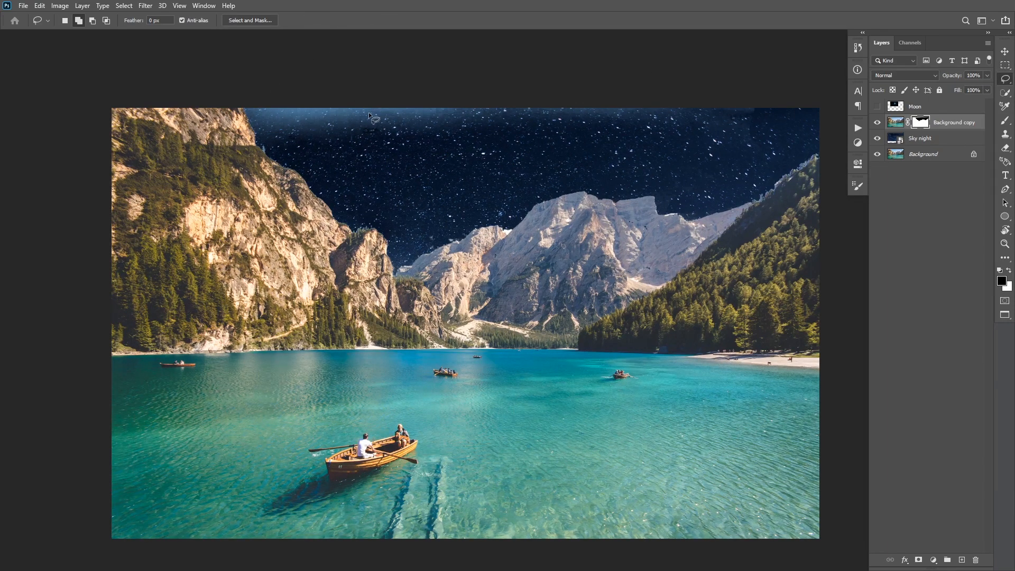
pyautogui.press('m')
pyautogui.moveTo(229, 108)
pyautogui.mouseDown()
pyautogui.moveTo(415, 114)
pyautogui.moveTo(368, 111)
pyautogui.moveTo(397, 111)
pyautogui.moveTo(422, 90)
pyautogui.mouseUp()
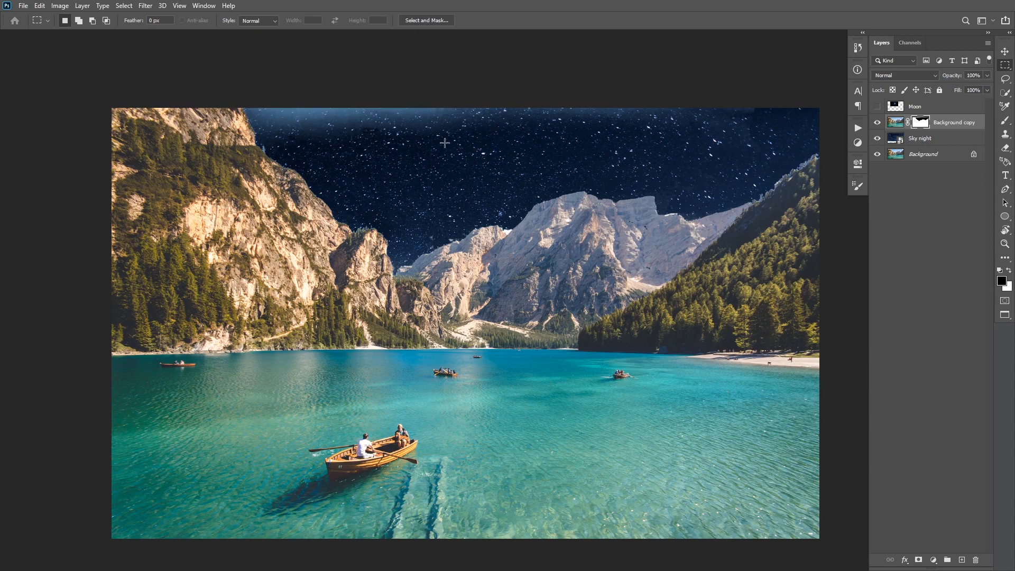
pyautogui.press('w')
pyautogui.click(408, 143)
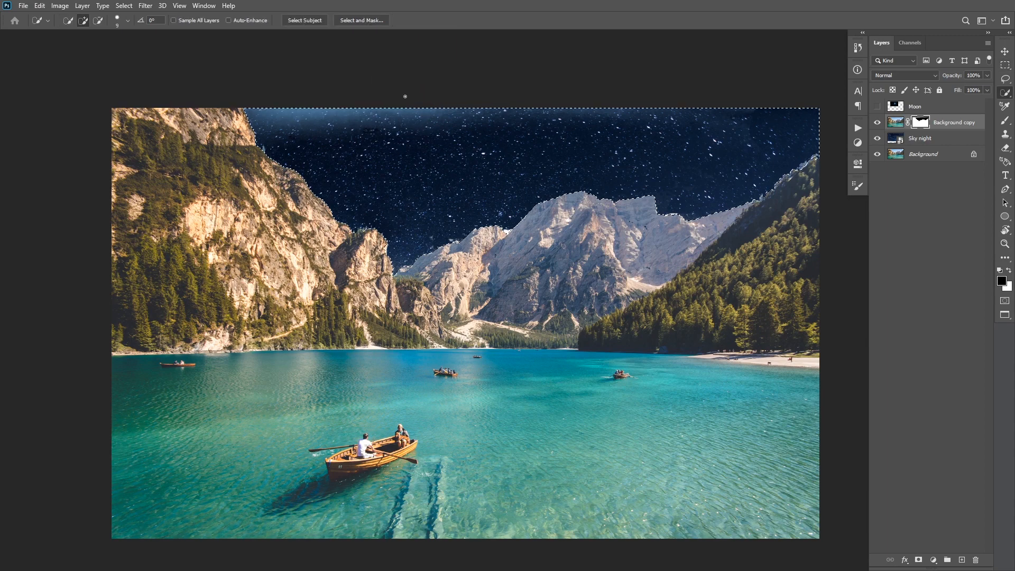
# Step: Paint the Background copy mask black along the sky's upper edge with a larger soft brush at 70% opacity, and deselect
pyautogui.press('b')
pyautogui.rightClick(613, 152)
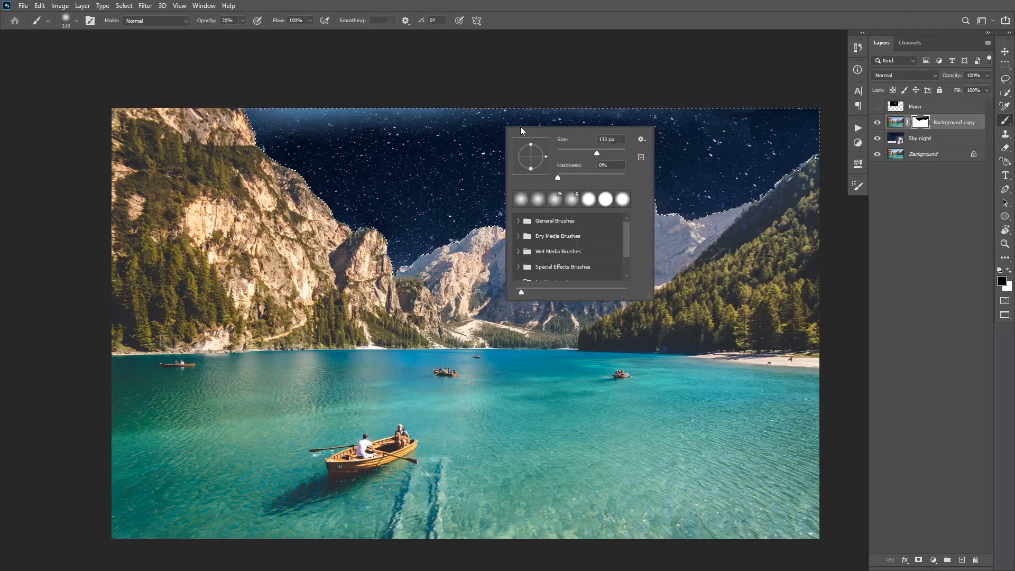
pyautogui.click(614, 150)
pyautogui.press('Return')
pyautogui.press('7')
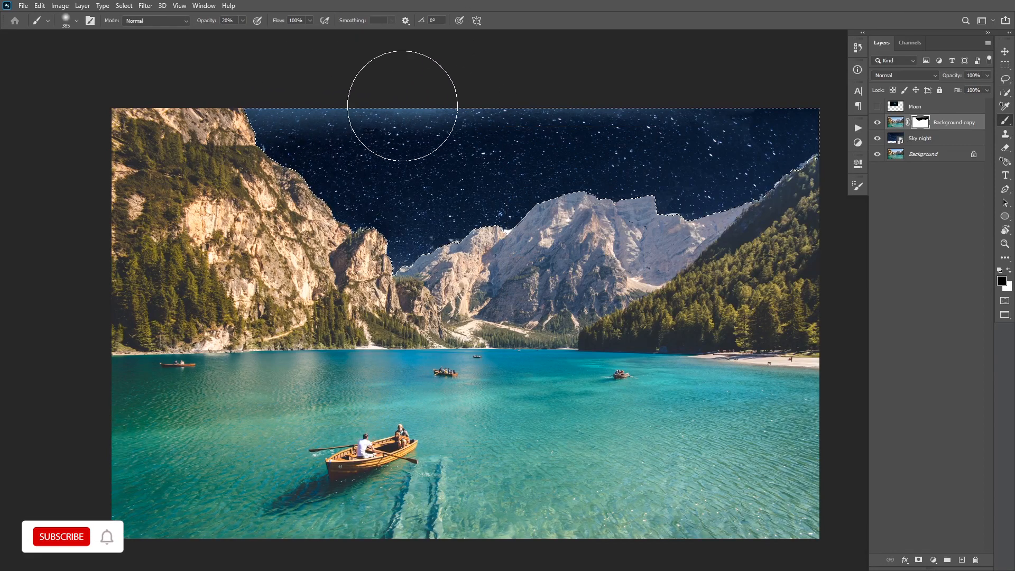
pyautogui.moveTo(336, 134)
pyautogui.mouseDown()
pyautogui.moveTo(510, 91)
pyautogui.moveTo(352, 84)
pyautogui.moveTo(711, 106)
pyautogui.mouseUp()
pyautogui.hotkey('ctrl', 'd')
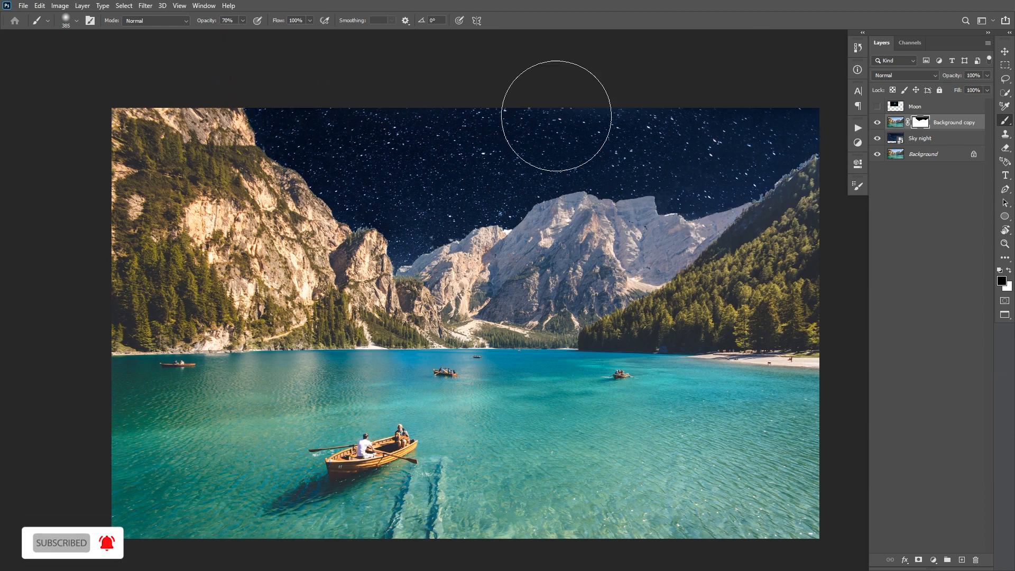
# Step: Match the Background copy layer's color to the night sky, using Day - Night as the source and Sky night as the layer
pyautogui.click(946, 125)
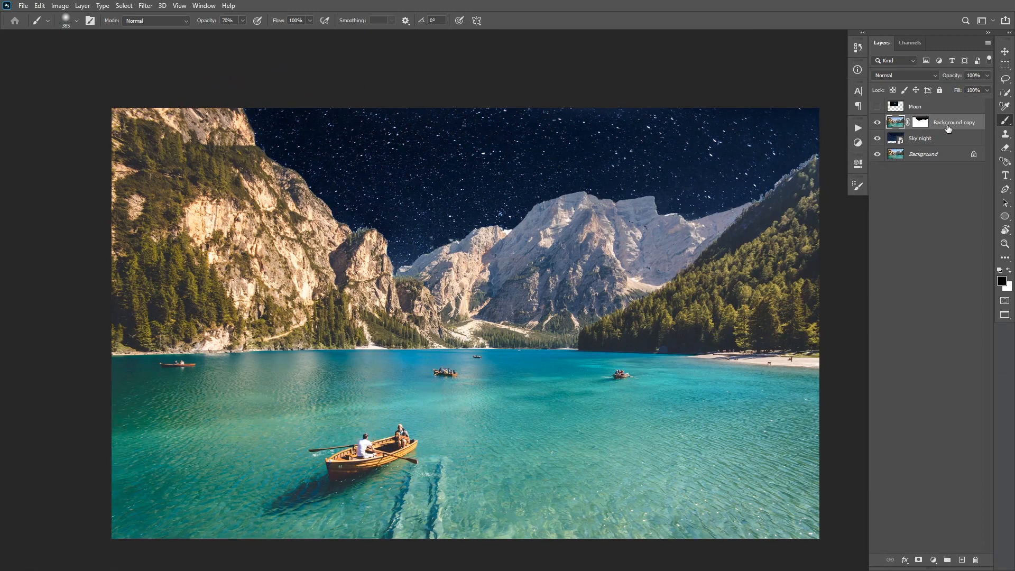
pyautogui.click(923, 141)
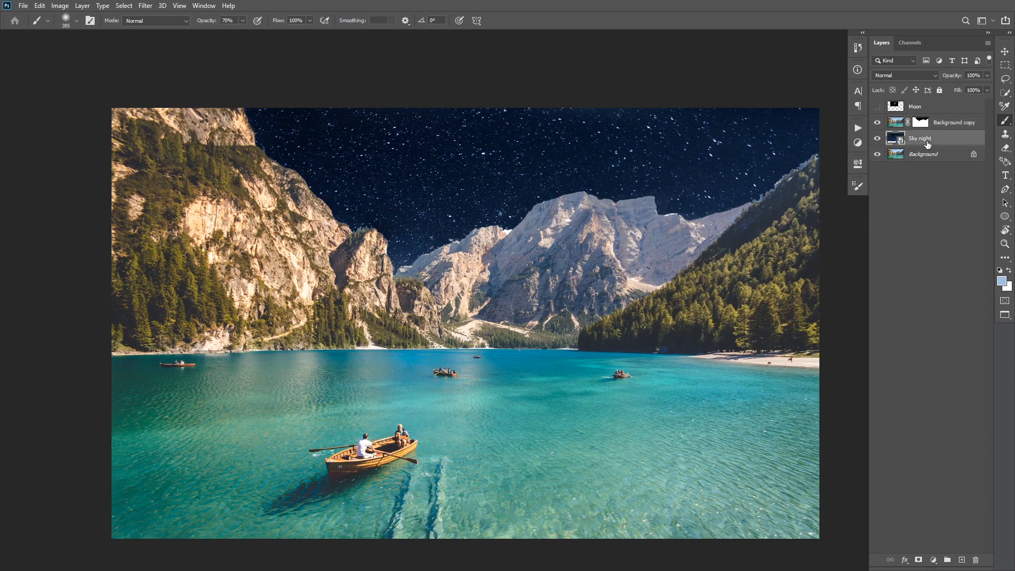
pyautogui.click(940, 129)
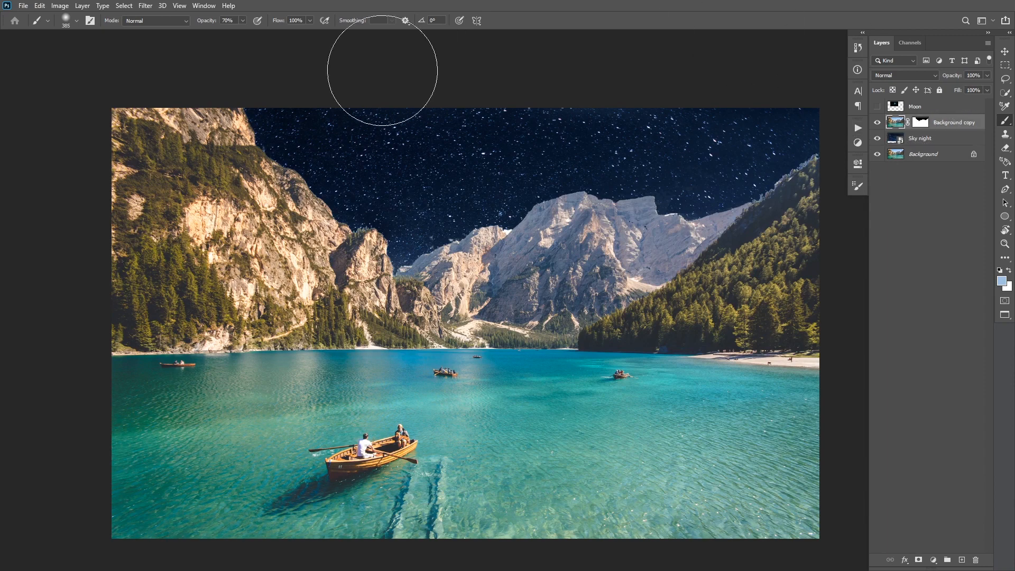
pyautogui.click(60, 6)
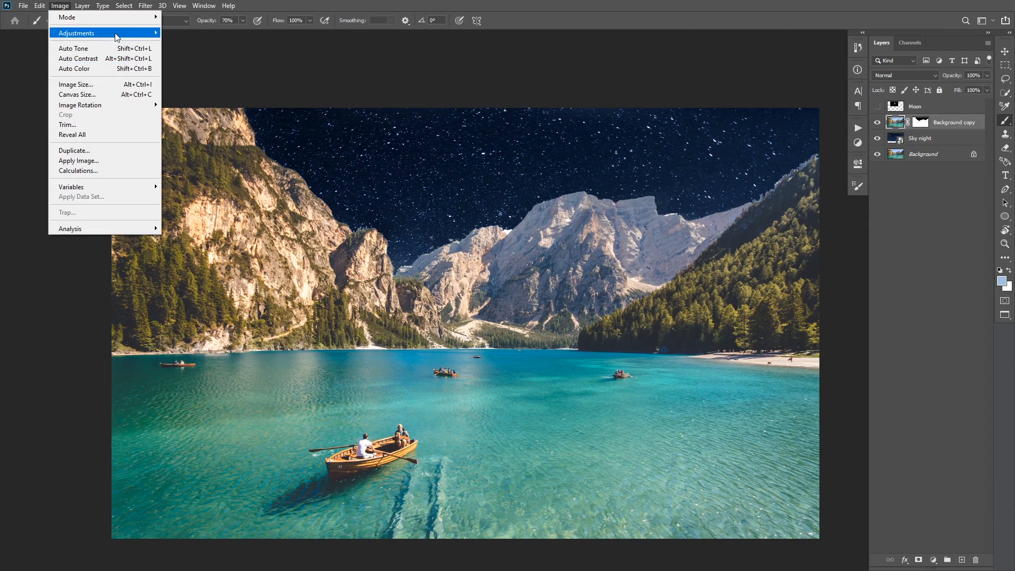
pyautogui.moveTo(119, 33)
pyautogui.click(188, 247)
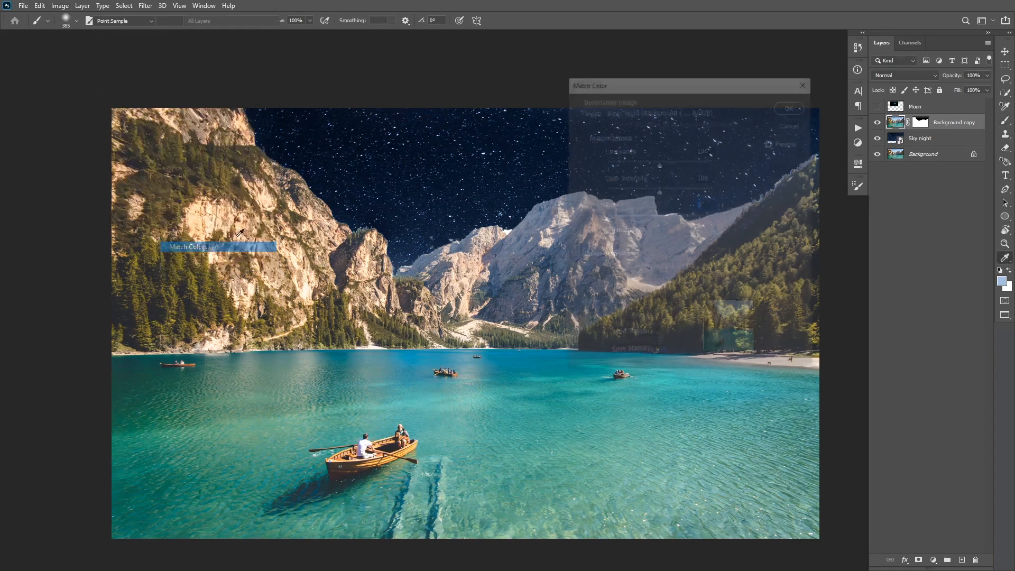
pyautogui.click(634, 304)
pyautogui.click(635, 324)
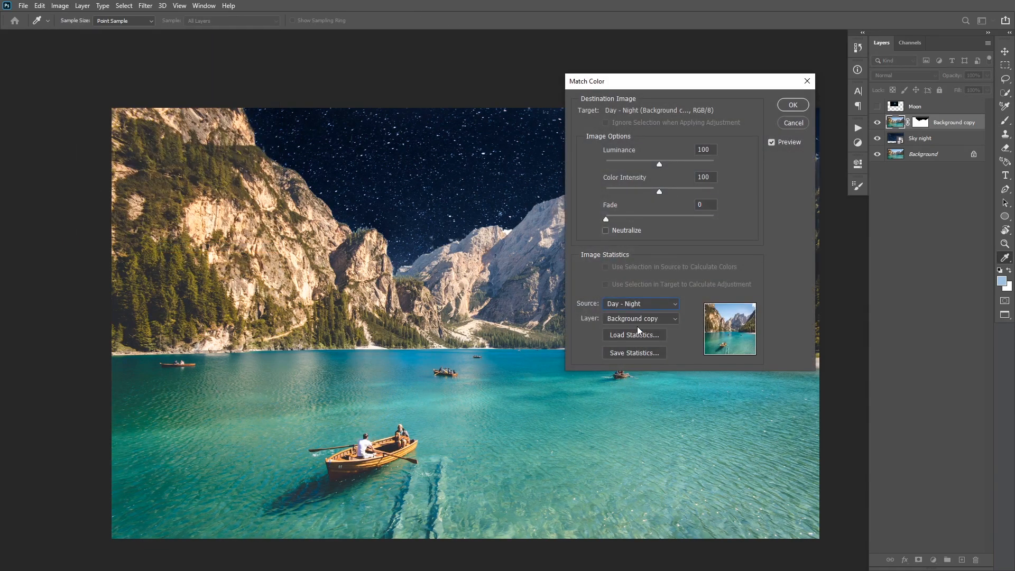
pyautogui.click(637, 318)
pyautogui.click(634, 365)
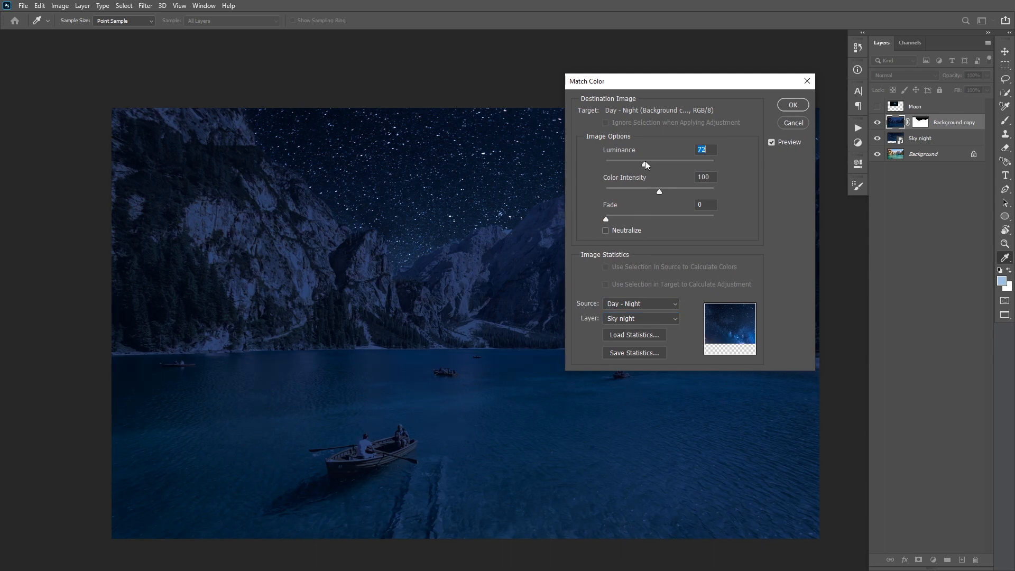
# Step: Reduce the color intensity and luminance of the color match slightly and apply it
pyautogui.moveTo(658, 190); pyautogui.dragTo(646, 192)
pyautogui.moveTo(645, 163); pyautogui.dragTo(642, 163)
pyautogui.click(793, 105)
pyautogui.press('b')
# Step: Apply a Gaussian Blur with a 1-pixel radius to the Sky night layer
pyautogui.click(928, 143)
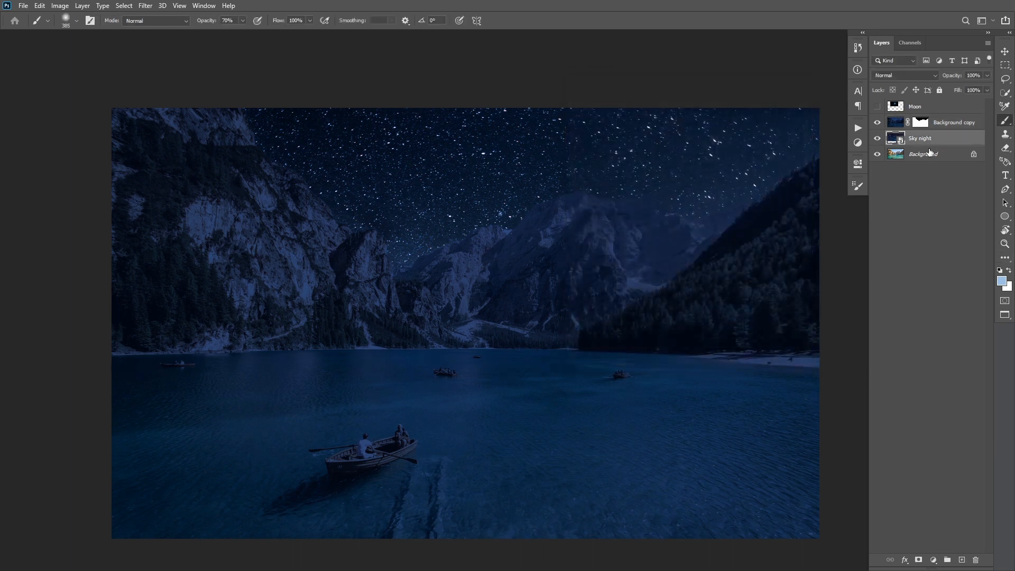
pyautogui.click(145, 6)
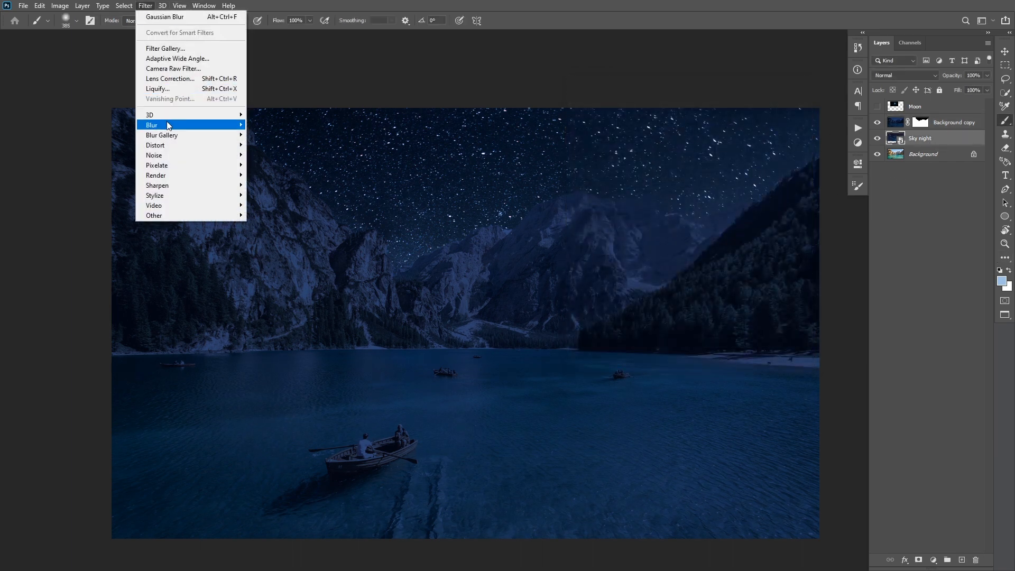
pyautogui.moveTo(174, 125)
pyautogui.click(289, 166)
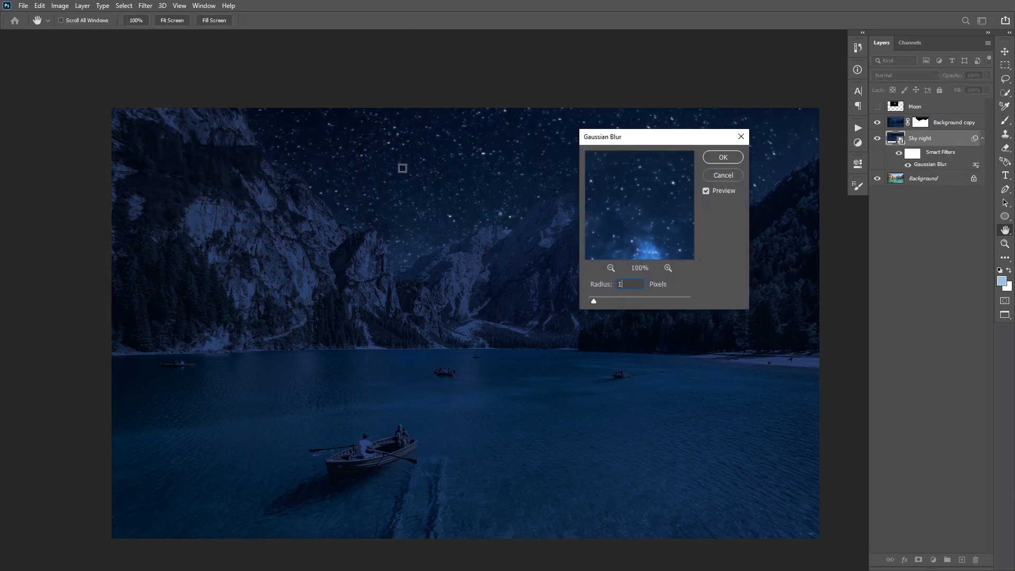
pyautogui.click(712, 161)
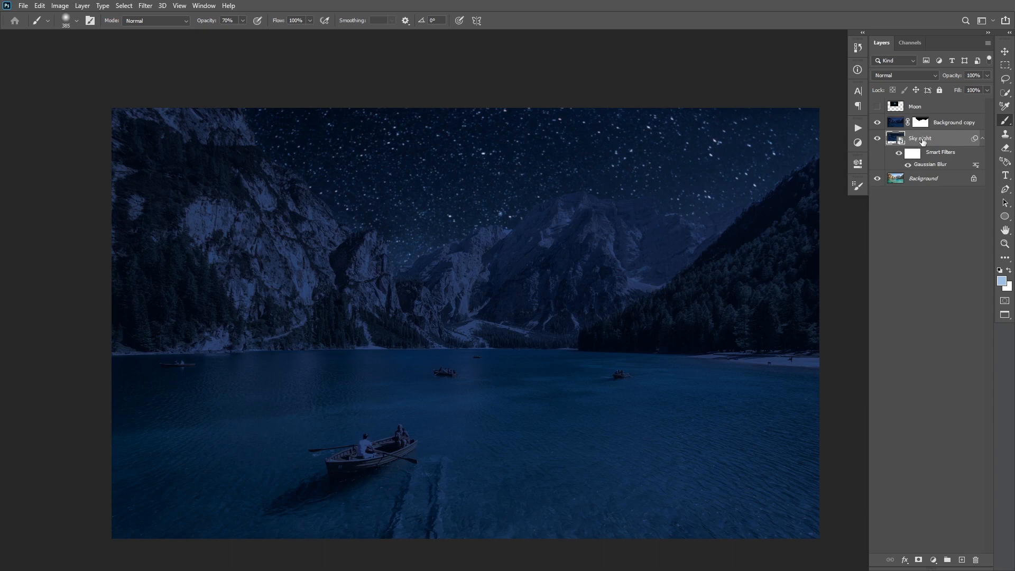
# Step: Move the Sky night layer up so its bright nebula area sits just above the mountain skyline
pyautogui.press('v')
pyautogui.moveTo(623, 241)
pyautogui.mouseDown()
pyautogui.moveTo(635, 138)
pyautogui.moveTo(625, 67)
pyautogui.moveTo(604, 191)
pyautogui.mouseUp()
pyautogui.press('b')
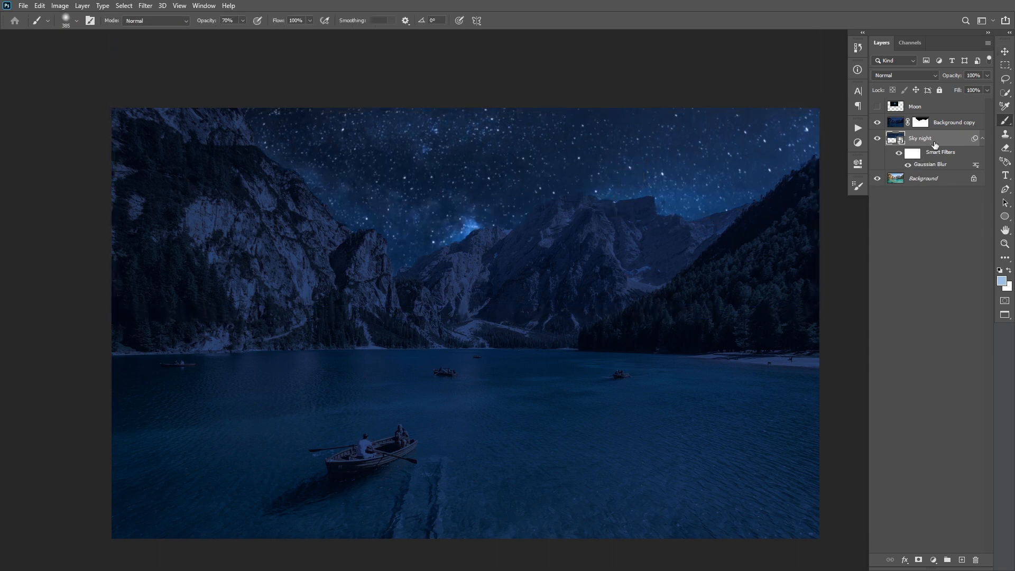
# Step: Raise the Sky night layer's saturation slightly with a Hue/Saturation adjustment
pyautogui.hotkey('ctrl', 'u')
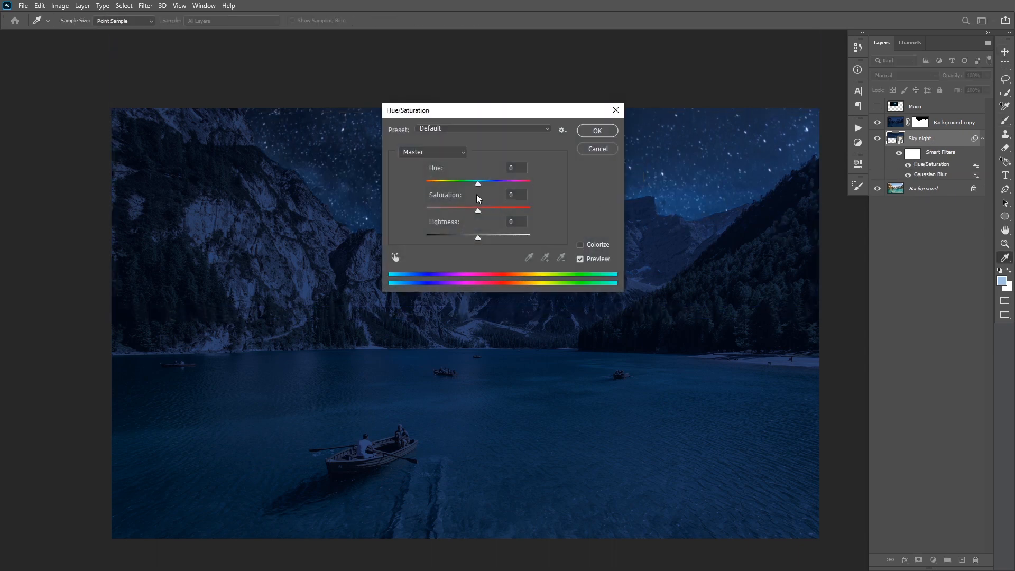
pyautogui.moveTo(549, 112); pyautogui.dragTo(514, 223)
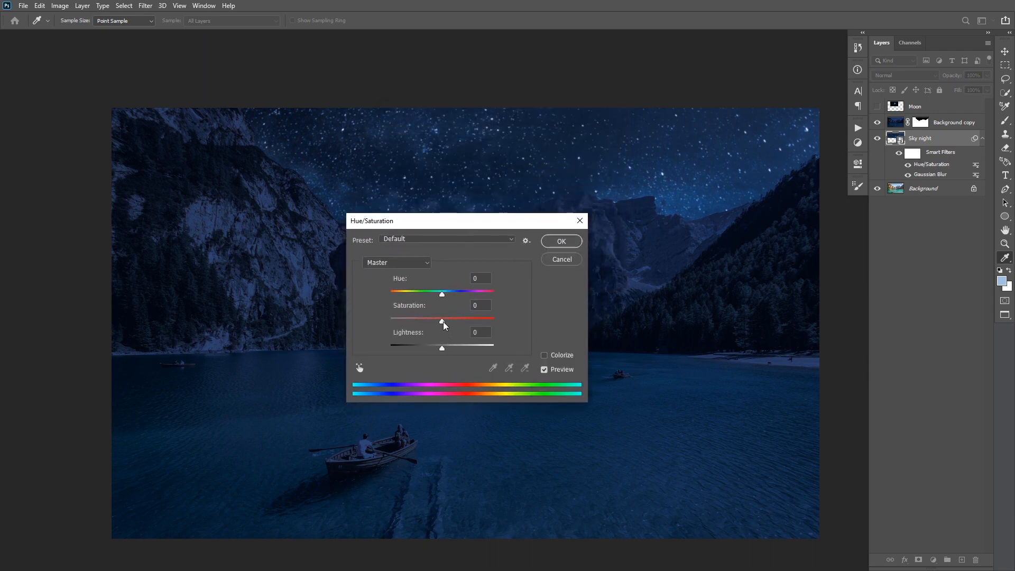
pyautogui.moveTo(443, 322); pyautogui.dragTo(449, 322)
pyautogui.click(568, 244)
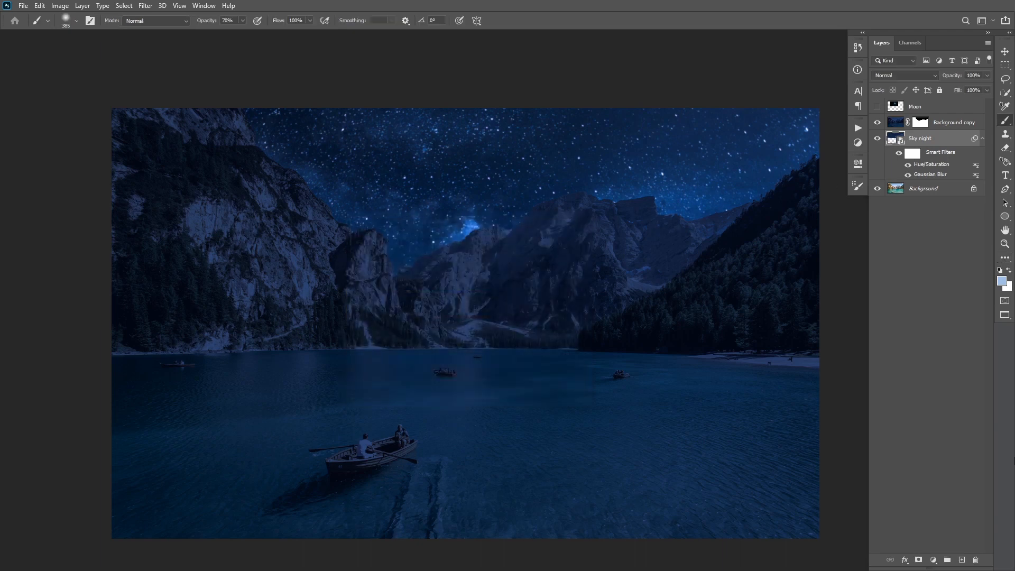
# Step: Create a new layer above Sky night, clip it to that layer, and set its blend mode to Screen
pyautogui.keyDown('alt'); pyautogui.click(961, 559); pyautogui.keyUp('alt')
pyautogui.press('Return')
pyautogui.keyDown('alt'); pyautogui.click(945, 141); pyautogui.keyUp('alt')
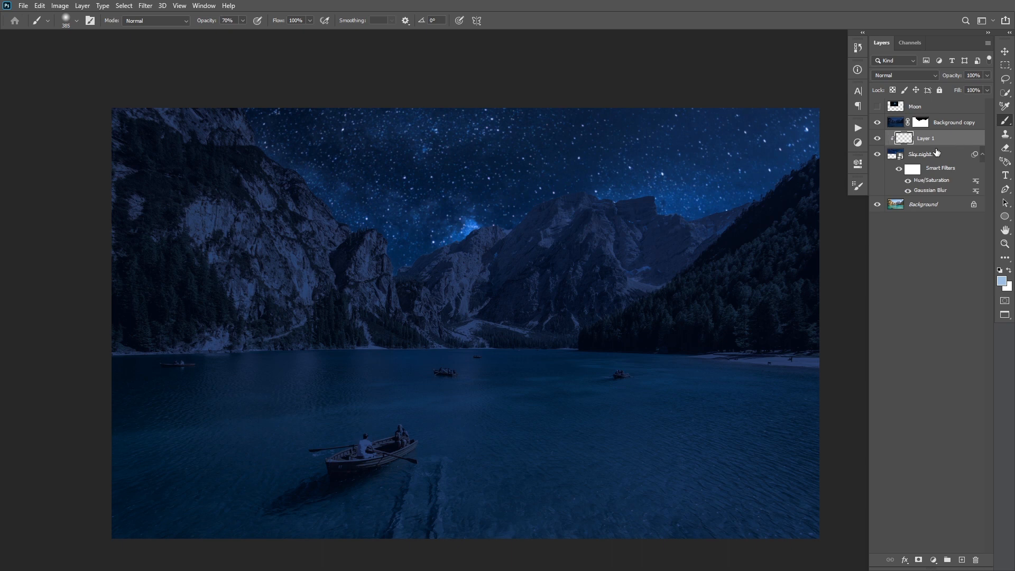
pyautogui.click(912, 75)
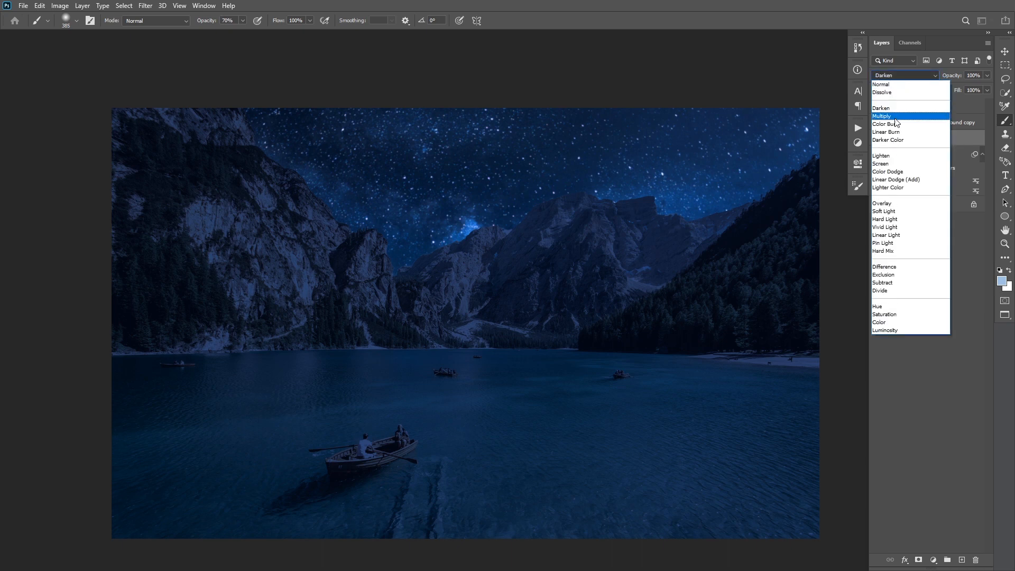
pyautogui.click(903, 164)
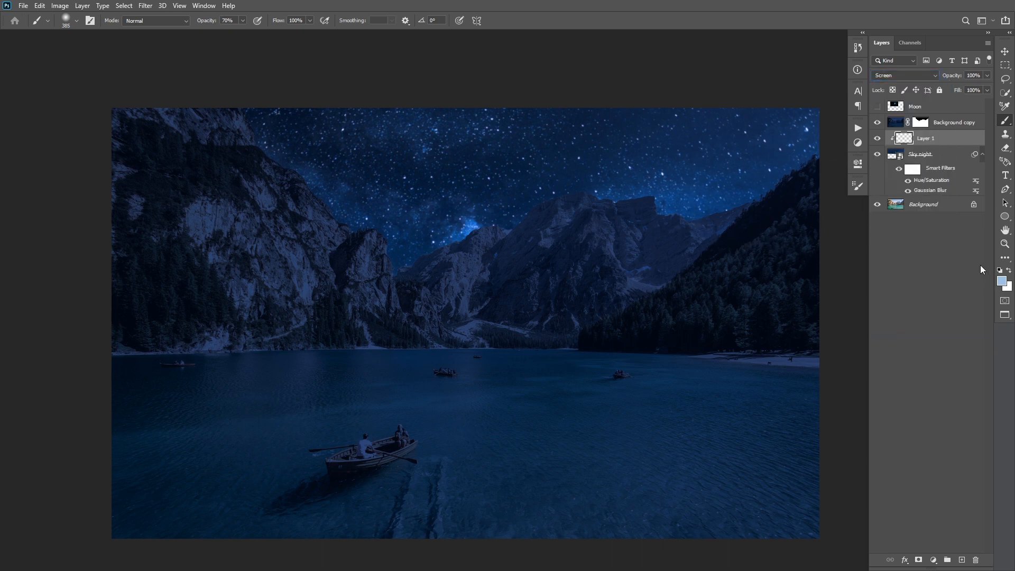
# Step: Paint soft white haze along the sky just above the mountain skyline on the clipped Screen layer, with the Brush at 31% opacity
pyautogui.press('x')
pyautogui.press('3')
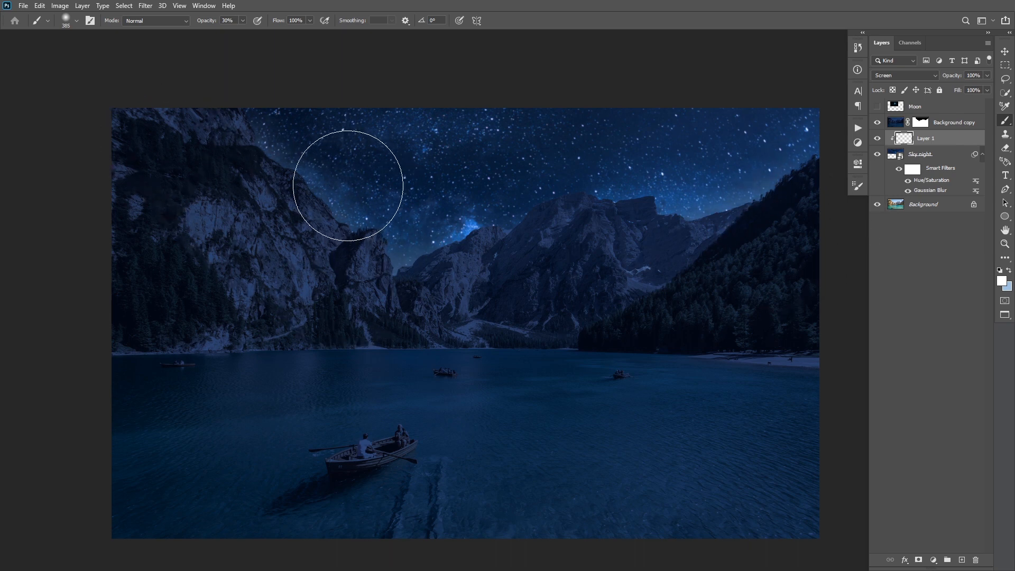
pyautogui.press('3')
pyautogui.press('1')
pyautogui.moveTo(281, 185)
pyautogui.mouseDown()
pyautogui.moveTo(670, 231)
pyautogui.moveTo(711, 207)
pyautogui.mouseUp()
pyautogui.hotkey('ctrl', 'z')
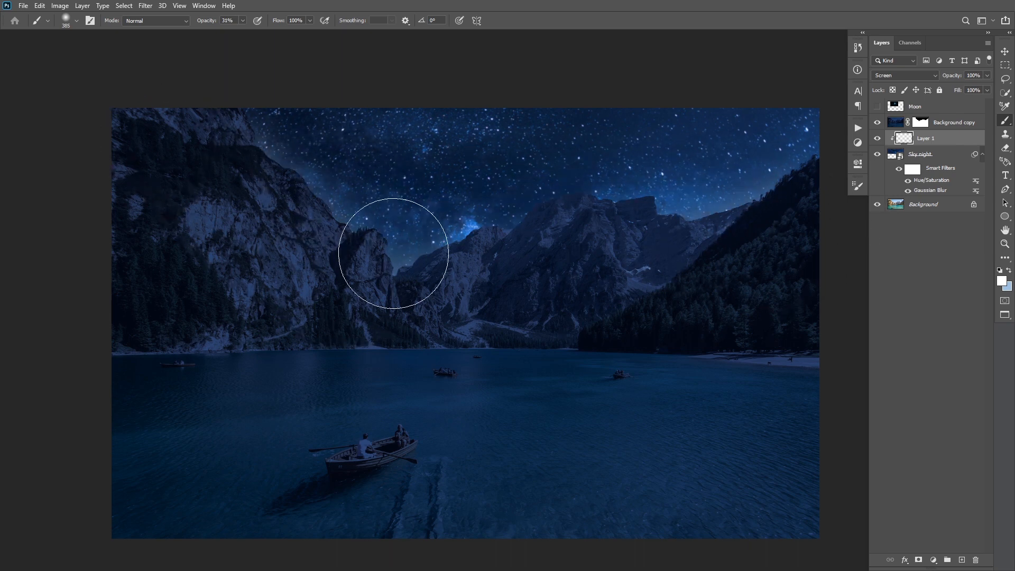
pyautogui.moveTo(291, 228); pyautogui.dragTo(658, 245)
# Step: Lower the opacity of the clipped Screen haze layer to 29%
pyautogui.press('v')
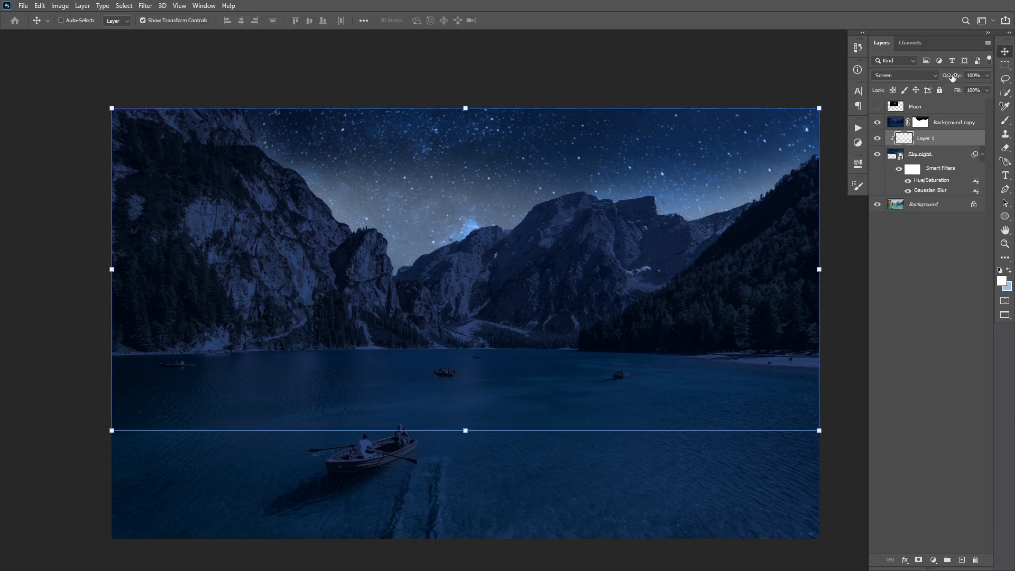
pyautogui.moveTo(952, 77)
pyautogui.mouseDown()
pyautogui.moveTo(930, 75)
pyautogui.moveTo(952, 78)
pyautogui.moveTo(950, 88)
pyautogui.mouseUp()
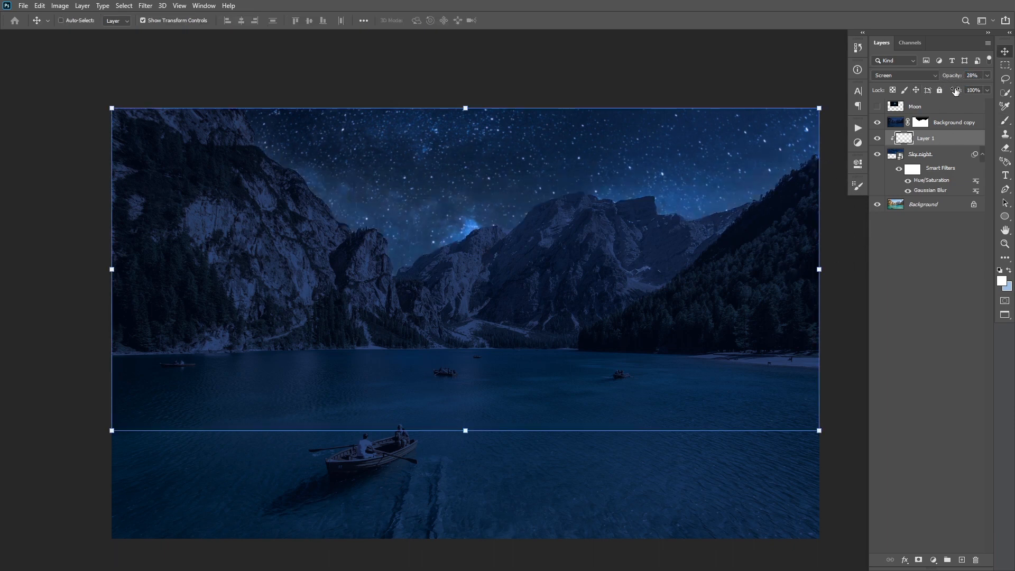
pyautogui.moveTo(956, 77); pyautogui.dragTo(953, 77)
pyautogui.press('b')
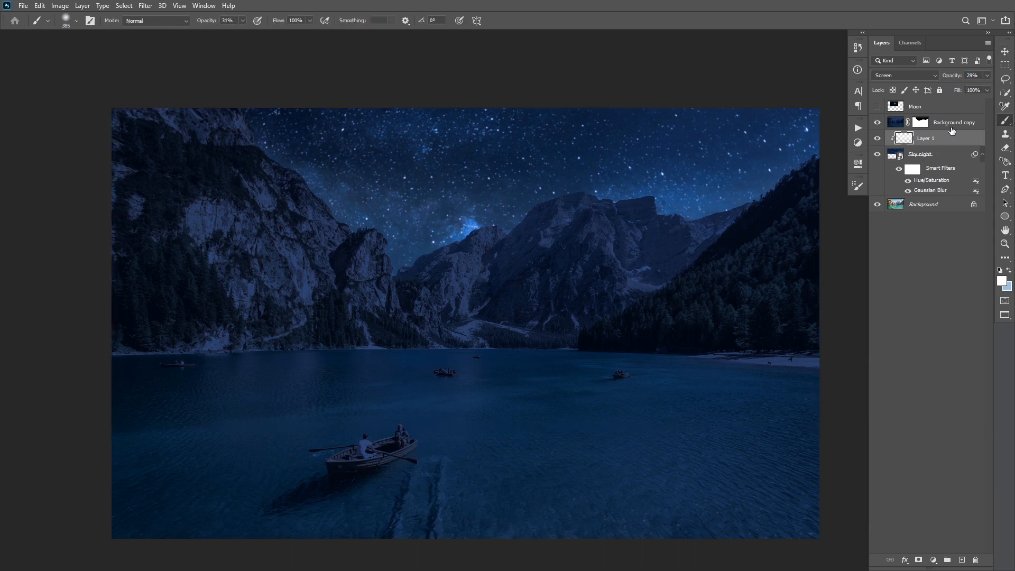
pyautogui.doubleClick(956, 127)
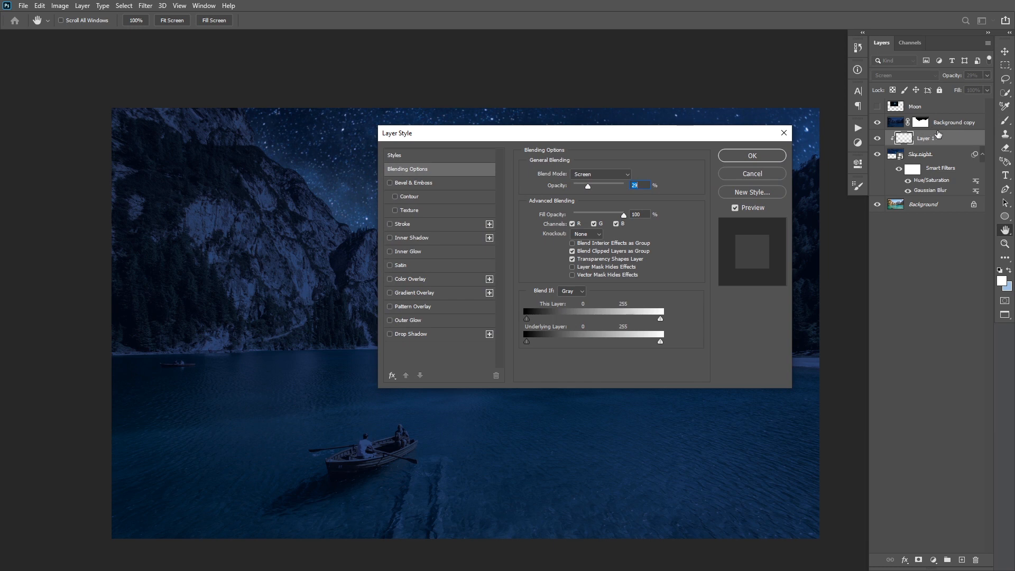
pyautogui.press('Escape')
pyautogui.moveTo(514, 306); pyautogui.dragTo(523, 269)
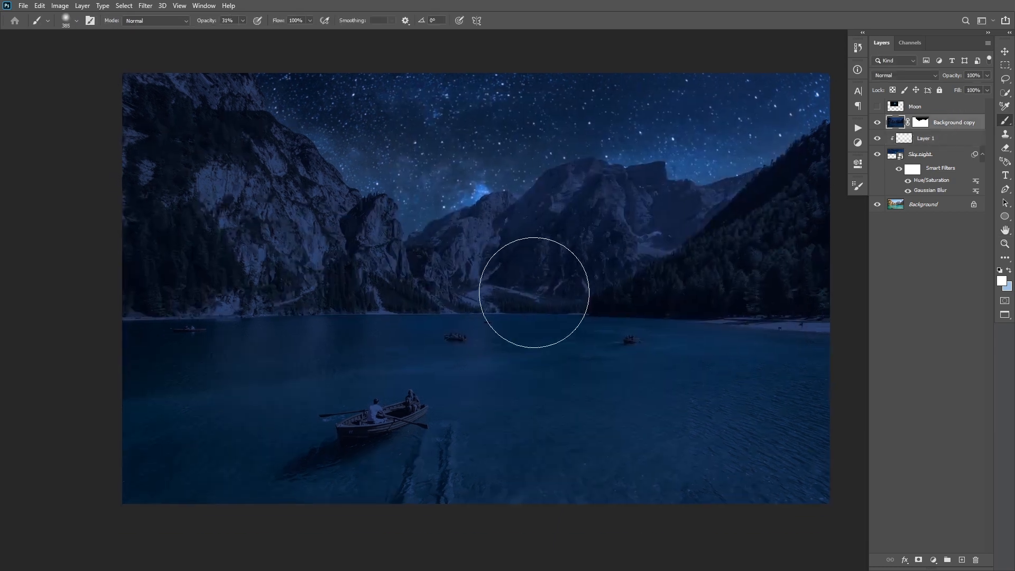
pyautogui.moveTo(611, 318); pyautogui.dragTo(586, 326)
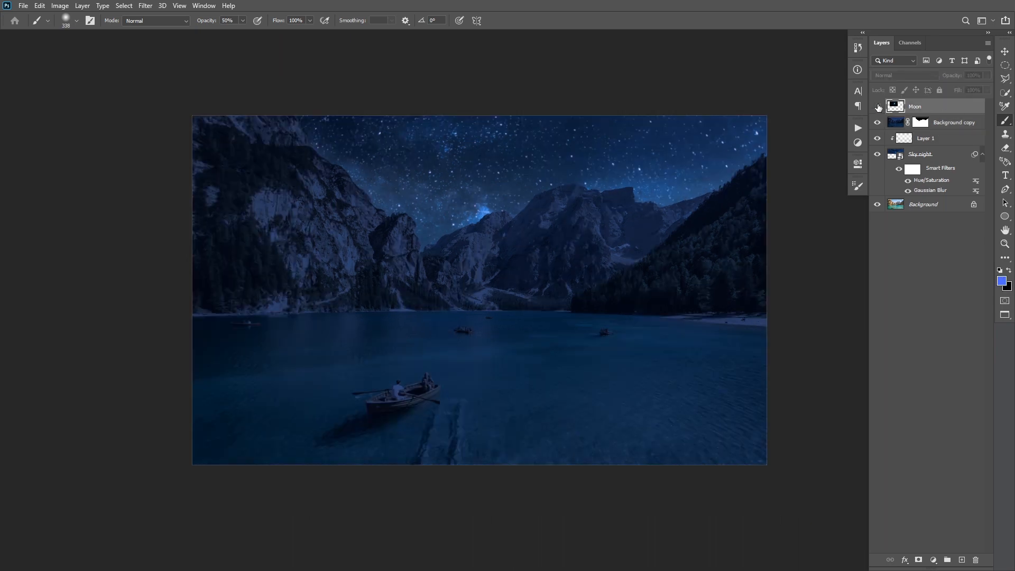
# Step: Show the Moon layer and set its blend mode to Lighten
pyautogui.click(878, 107)
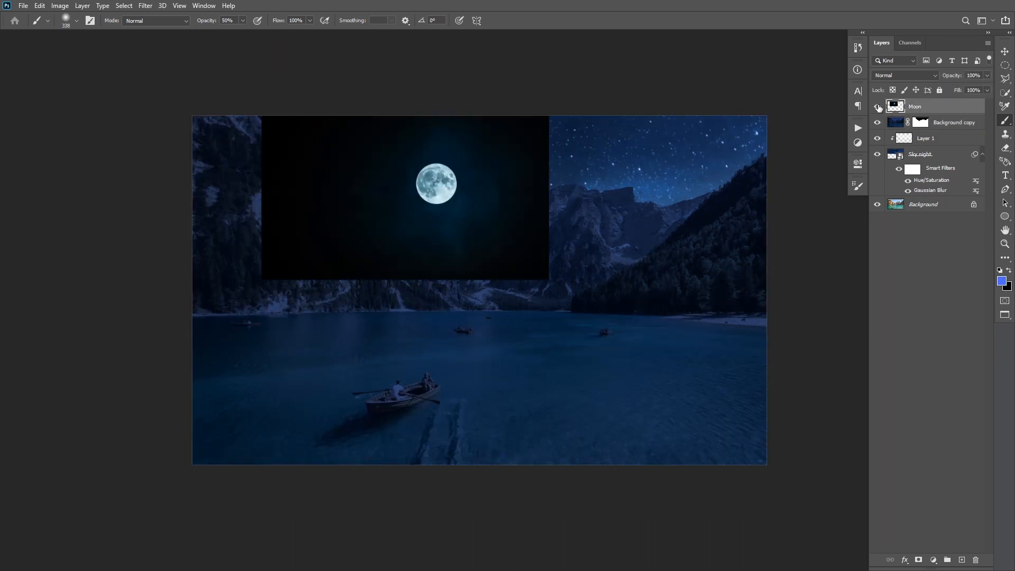
pyautogui.moveTo(548, 177); pyautogui.dragTo(608, 170)
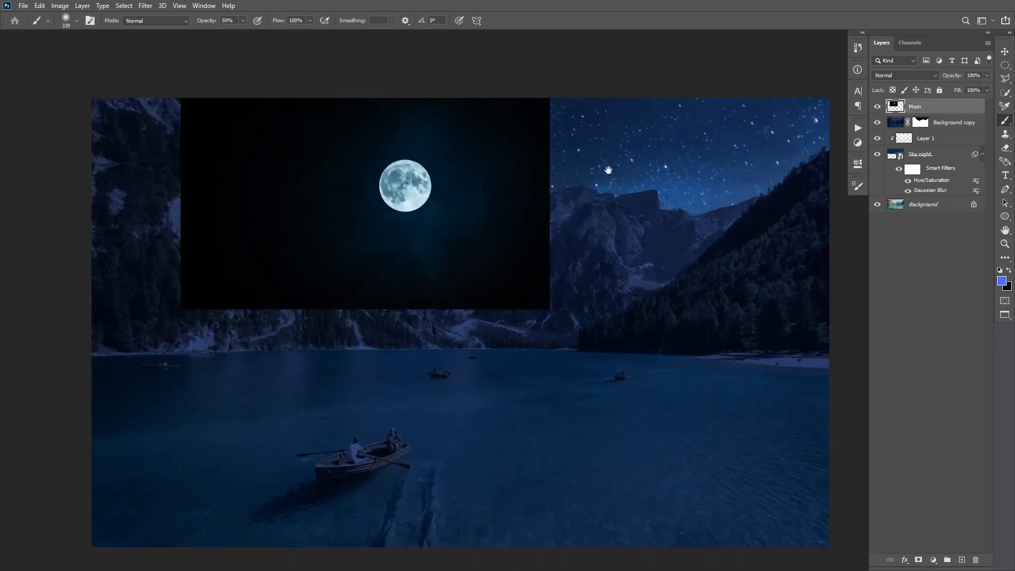
pyautogui.click(905, 77)
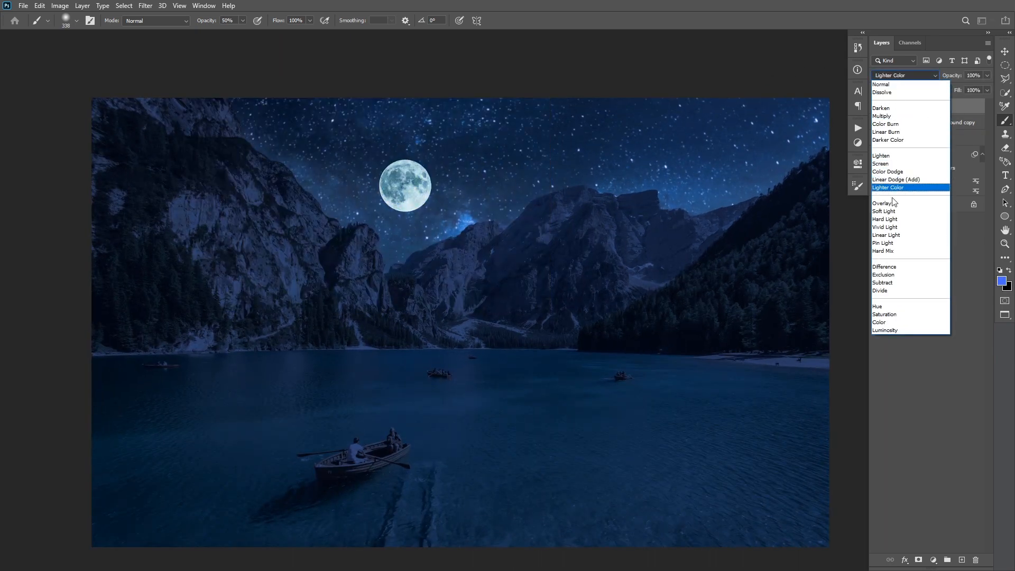
pyautogui.click(897, 157)
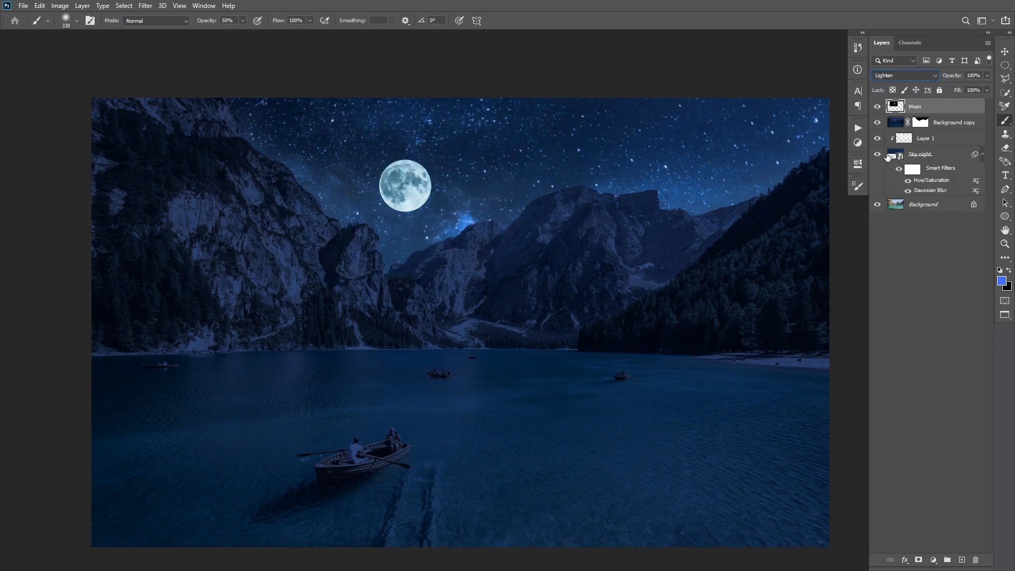
# Step: Draw a white circle shape about 124 px wide exactly over the moon and set its blend mode to Multiply
pyautogui.moveTo(756, 173); pyautogui.dragTo(766, 184)
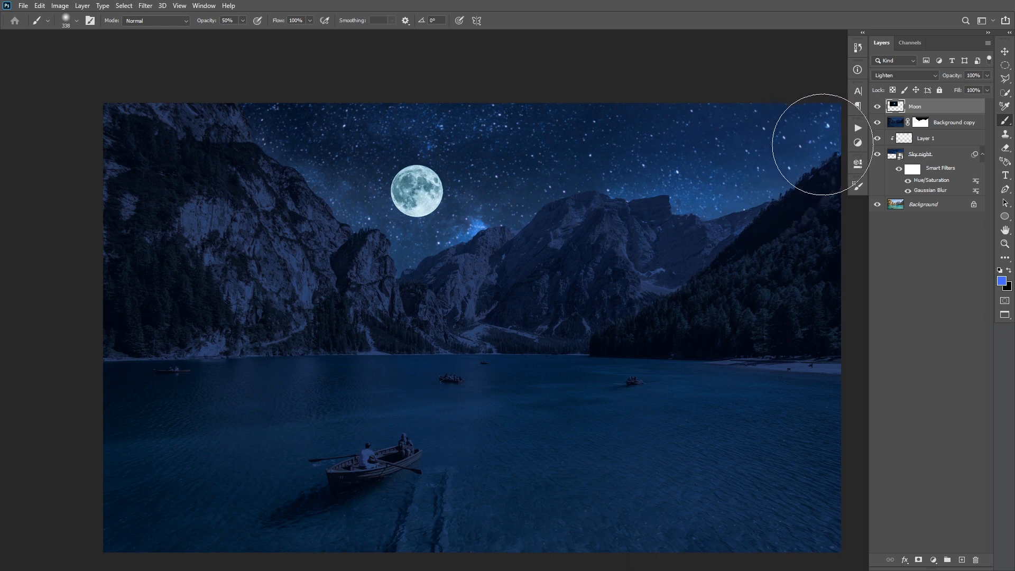
pyautogui.press('d')
pyautogui.press('x')
pyautogui.click(1005, 216)
pyautogui.moveTo(407, 178); pyautogui.dragTo(447, 216)
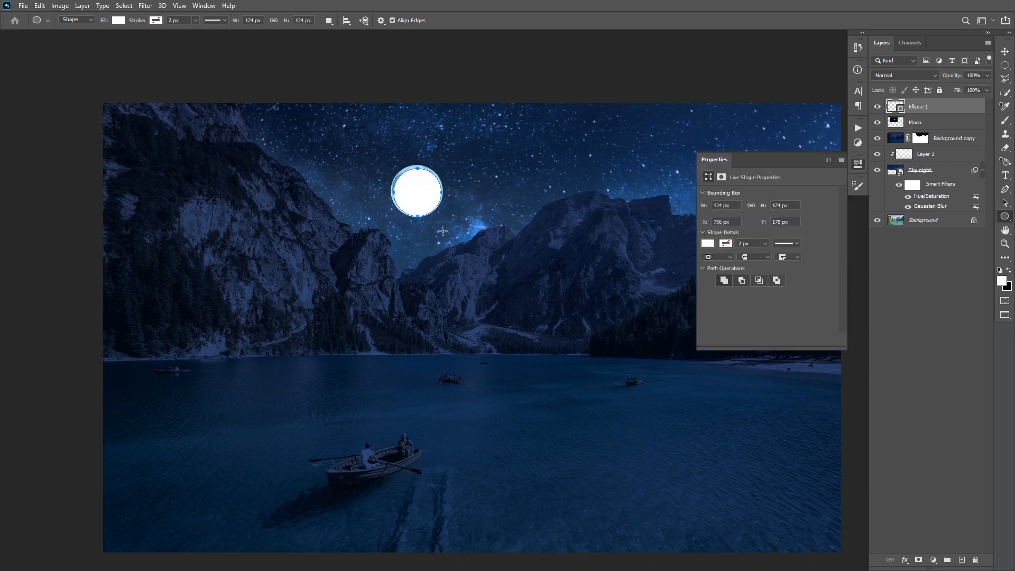
pyautogui.click(915, 75)
pyautogui.click(898, 105)
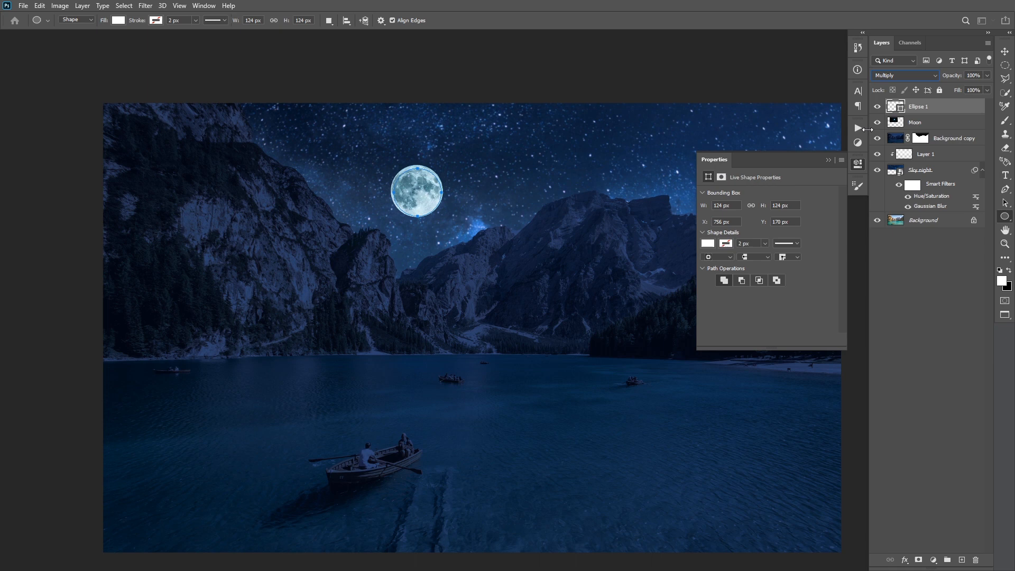
pyautogui.click(857, 163)
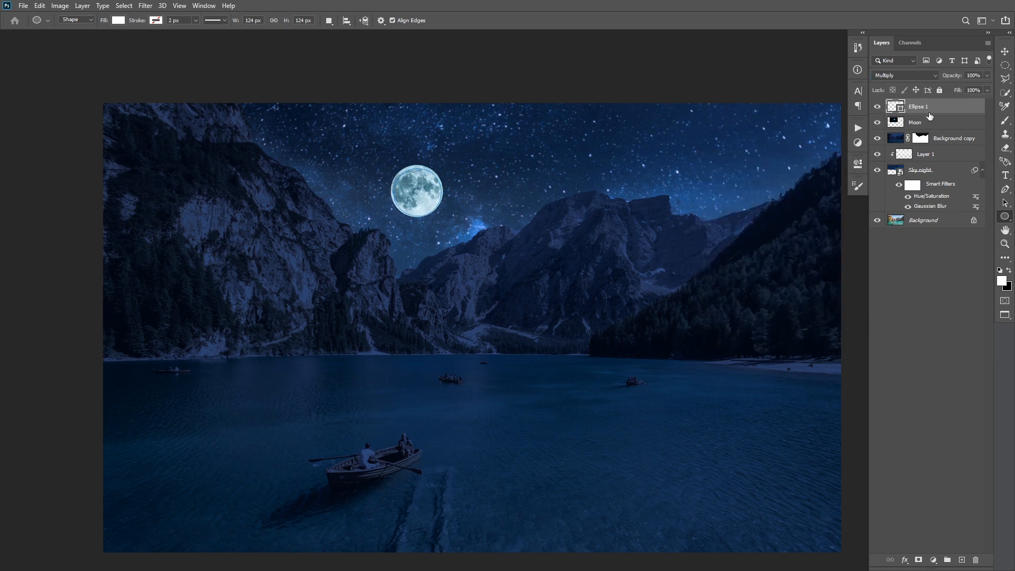
# Step: Add an Outer Glow layer effect to the Ellipse 1 circle over the moon
pyautogui.moveTo(929, 113)
pyautogui.mouseDown()
pyautogui.moveTo(933, 131)
pyautogui.moveTo(944, 106)
pyautogui.moveTo(949, 112)
pyautogui.mouseUp()
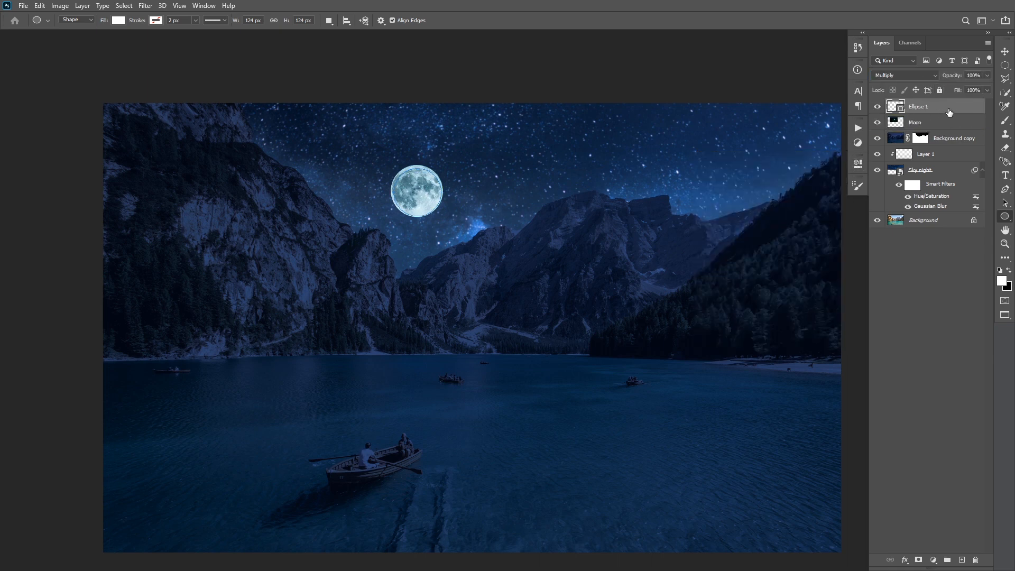
pyautogui.click(904, 560)
pyautogui.click(933, 459)
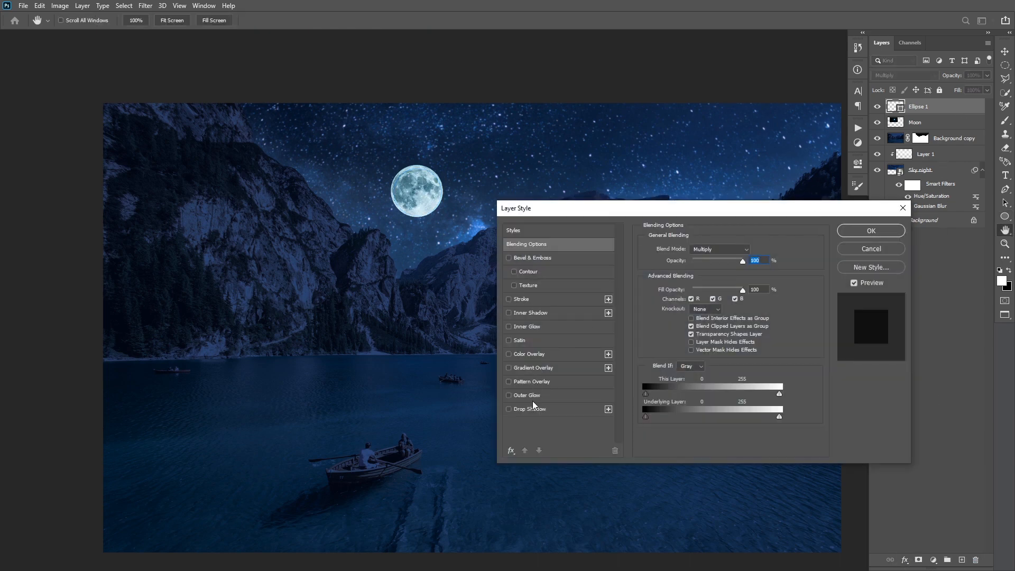
pyautogui.click(533, 397)
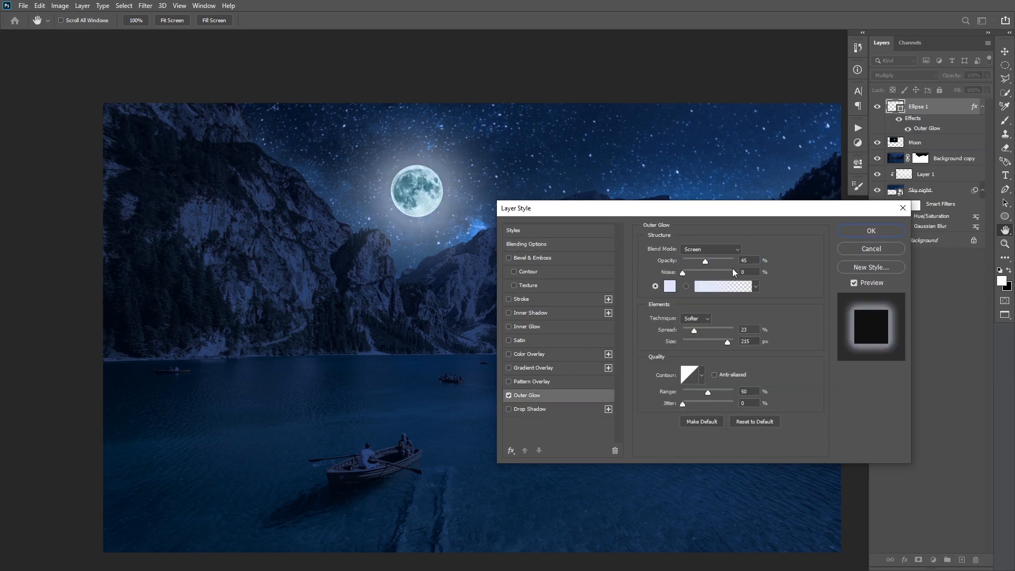
# Step: Set the circle's Outer Glow color to light blue c6deff and apply the layer style
pyautogui.click(670, 286)
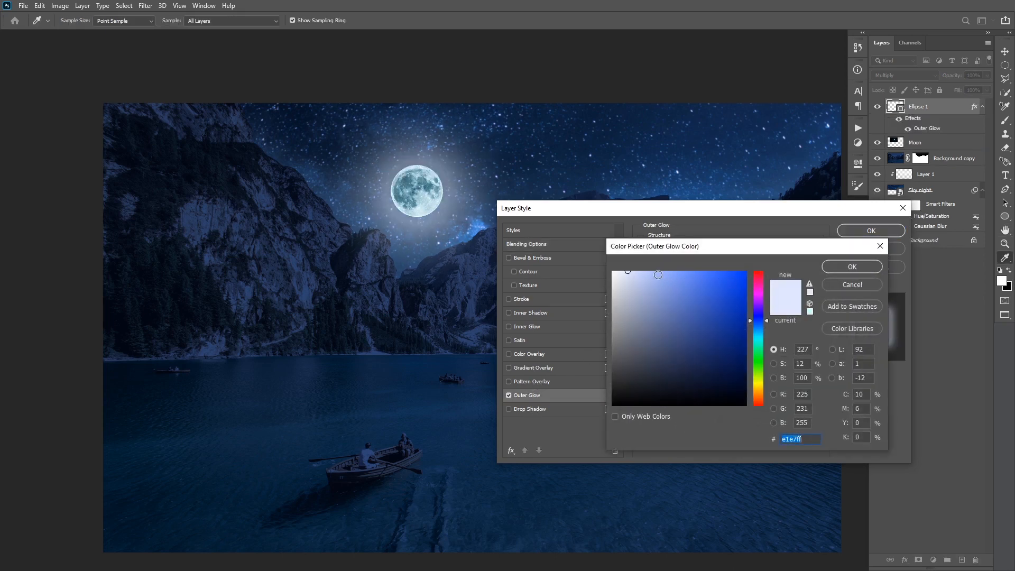
pyautogui.click(655, 275)
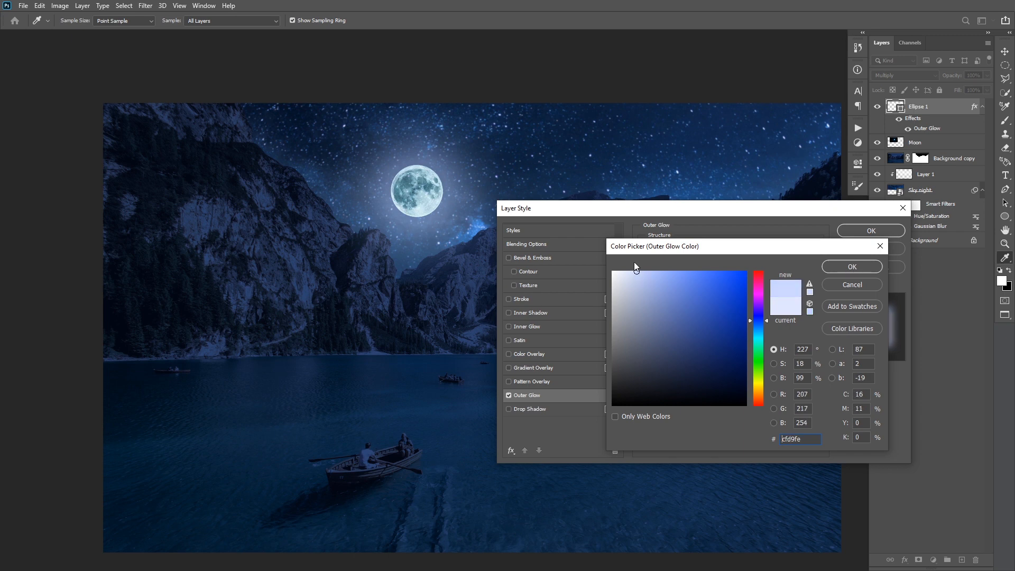
pyautogui.click(637, 121)
pyautogui.click(650, 271)
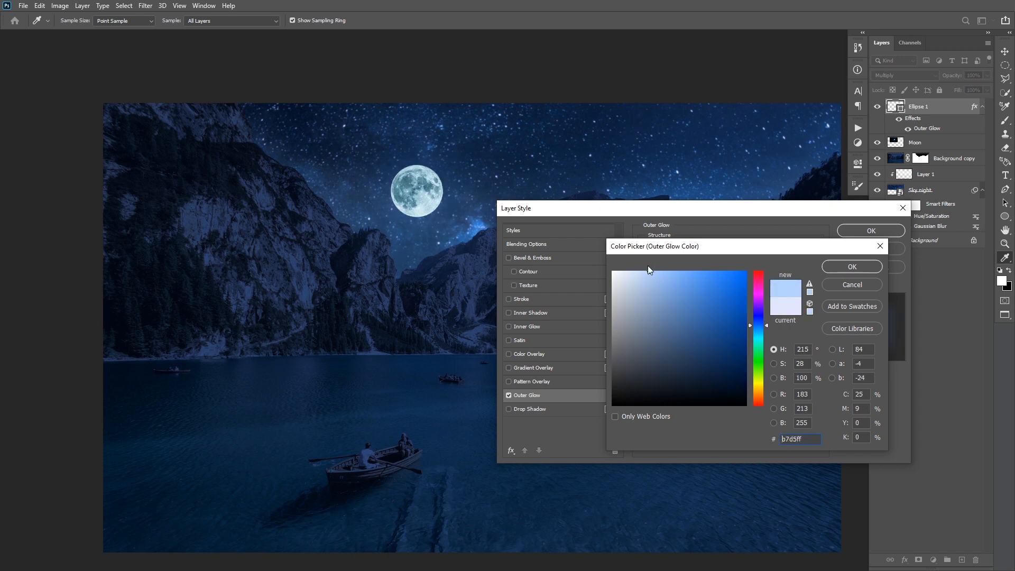
pyautogui.click(664, 270)
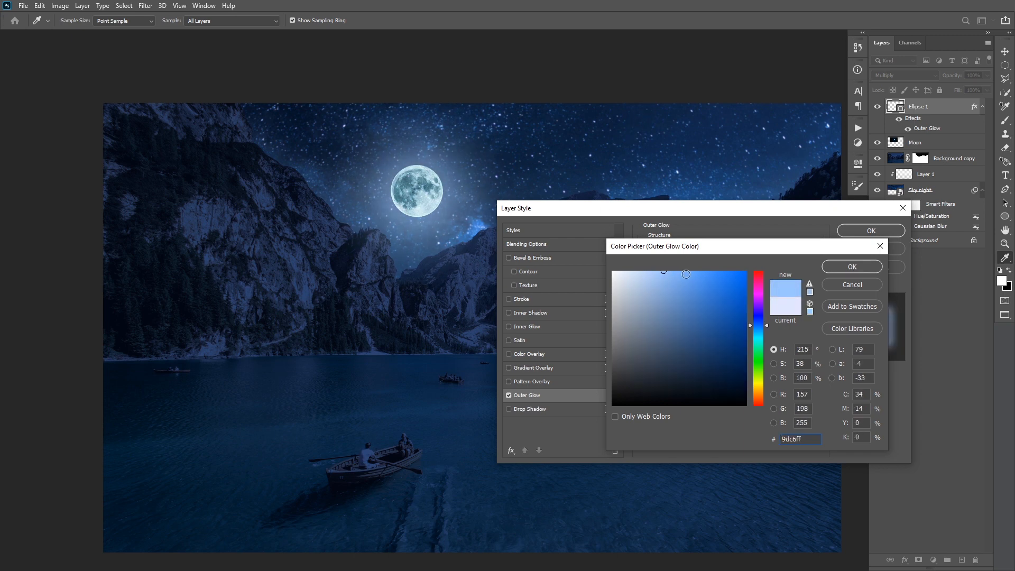
pyautogui.click(641, 270)
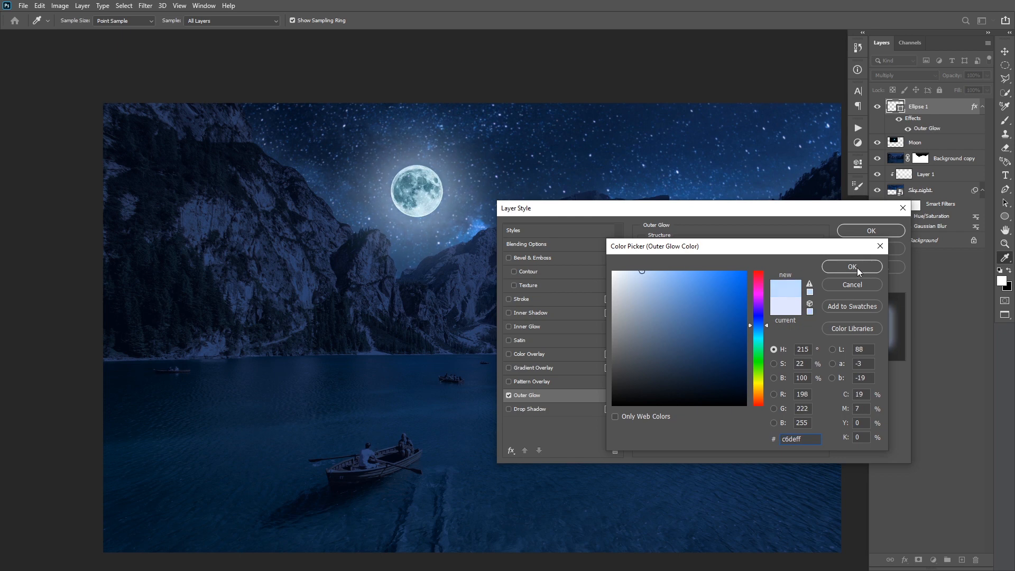
pyautogui.click(852, 266)
pyautogui.click(876, 234)
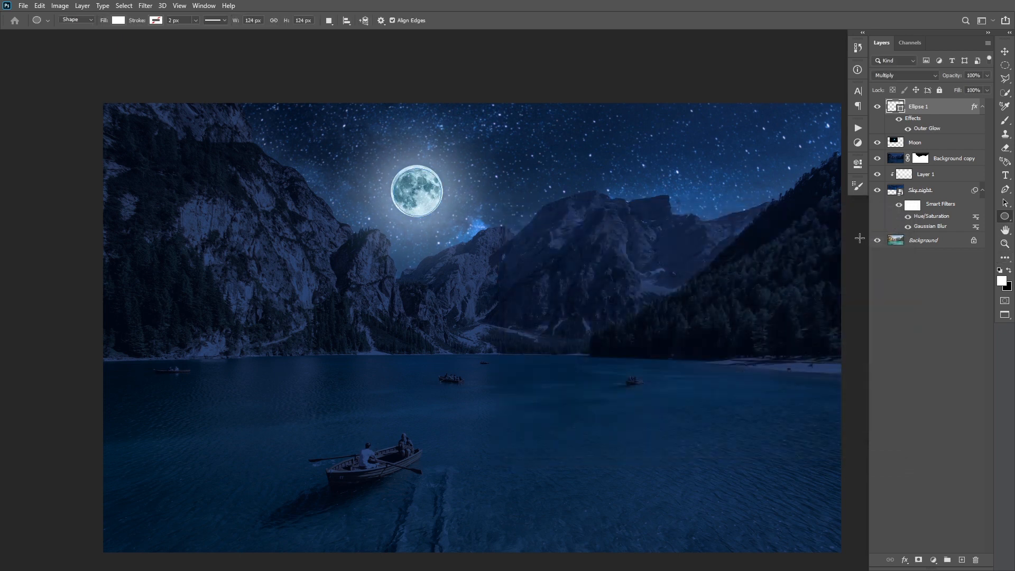
# Step: Brighten the Moon layer with Curves by raising the RGB midpoint to input 132, output 172
pyautogui.click(926, 142)
pyautogui.press('b')
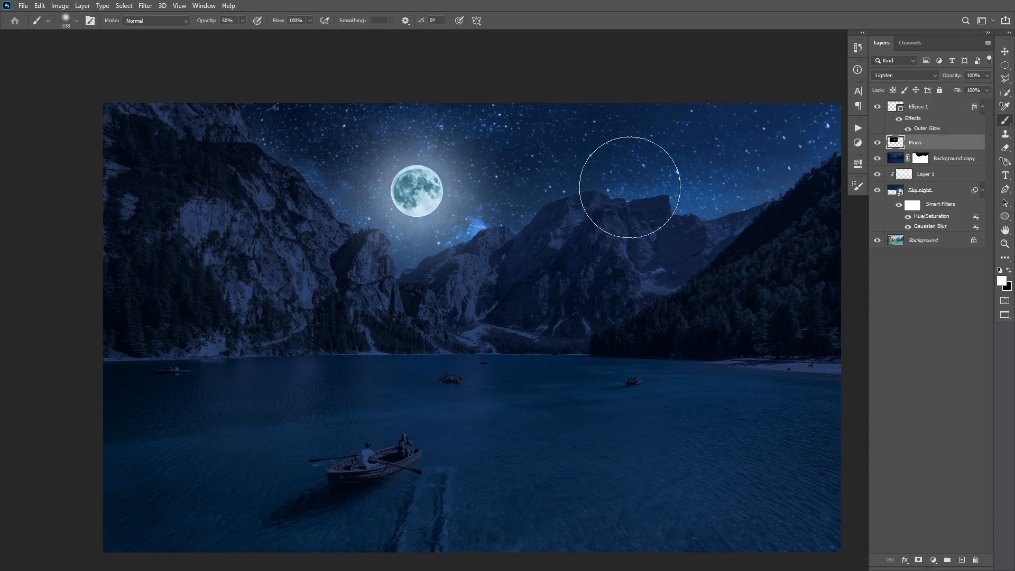
pyautogui.hotkey('ctrl', 'm')
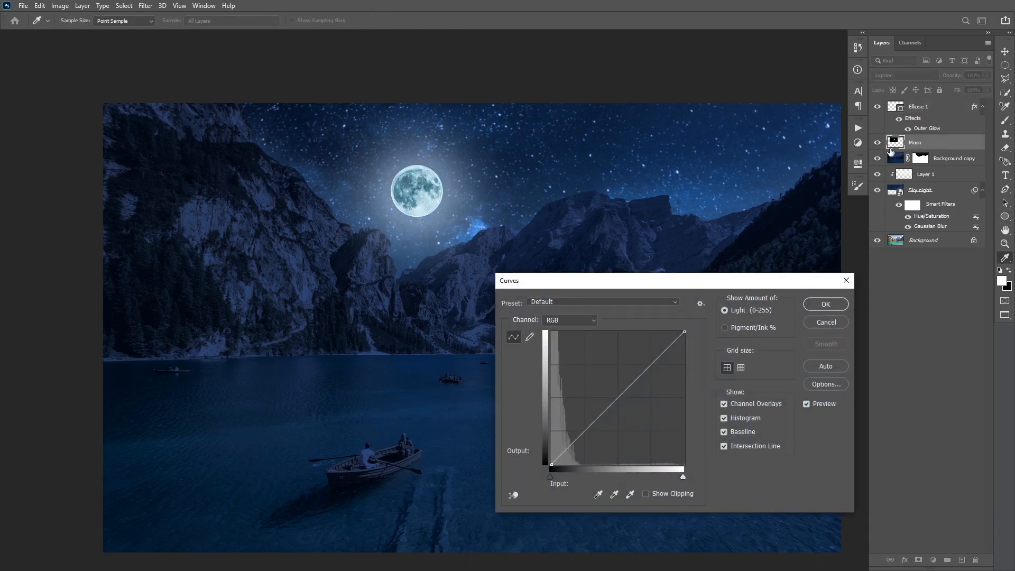
pyautogui.moveTo(621, 395); pyautogui.dragTo(620, 374)
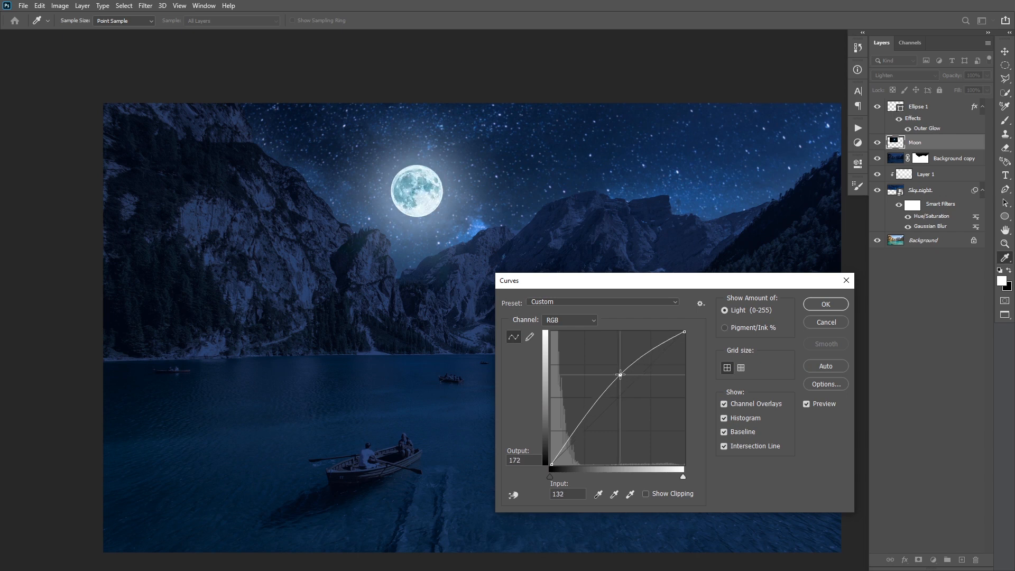
pyautogui.click(826, 304)
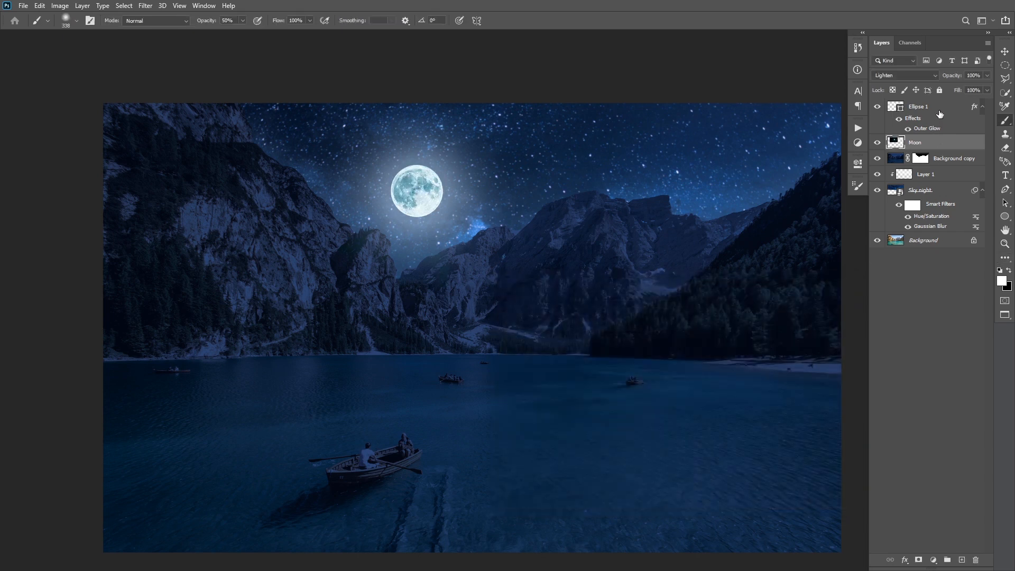
# Step: Move the Ellipse 1 and Moon layers together slightly up and left in the sky
pyautogui.click(939, 112)
pyautogui.keyDown('ctrl'); pyautogui.click(933, 145); pyautogui.keyUp('ctrl')
pyautogui.press('v')
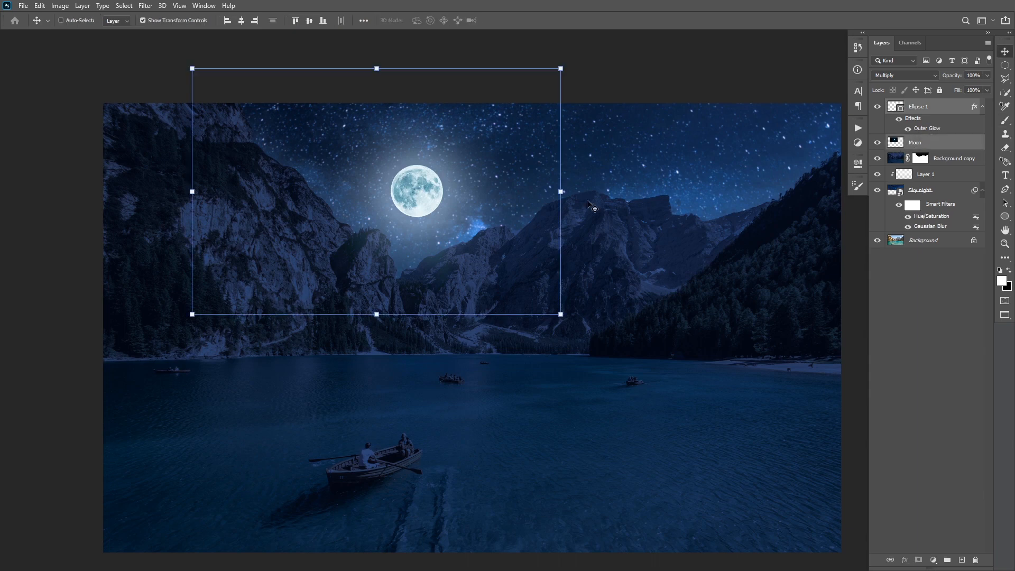
pyautogui.moveTo(481, 198); pyautogui.dragTo(442, 202)
pyautogui.moveTo(451, 185); pyautogui.dragTo(453, 187)
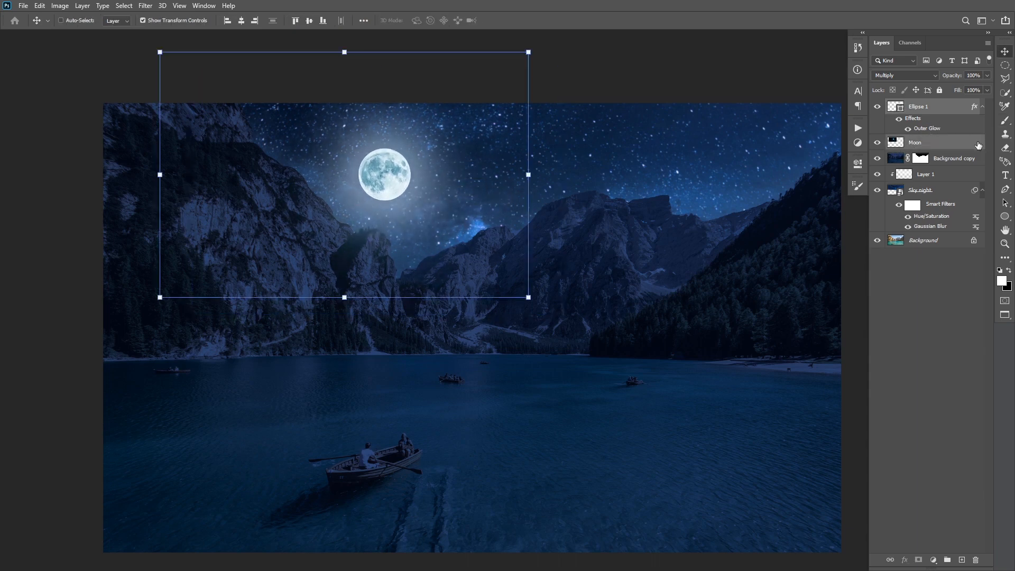
# Step: Group both moon layers as Moon beneath Background copy, and move the group into the sky above the right-hand forested slope
pyautogui.hotkey('ctrl', 'g')
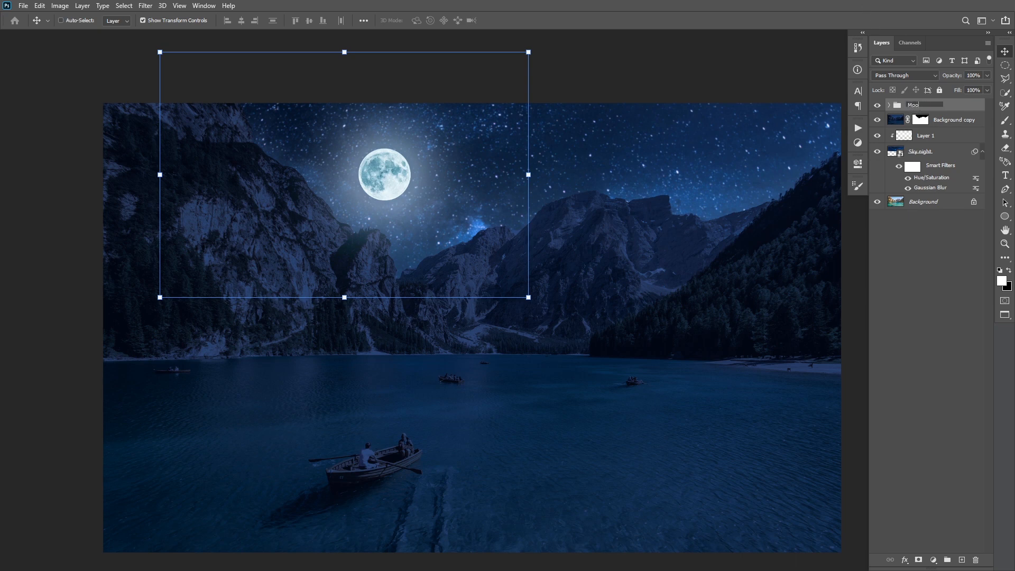
pyautogui.moveTo(947, 101); pyautogui.dragTo(941, 129)
pyautogui.moveTo(441, 174); pyautogui.dragTo(745, 170)
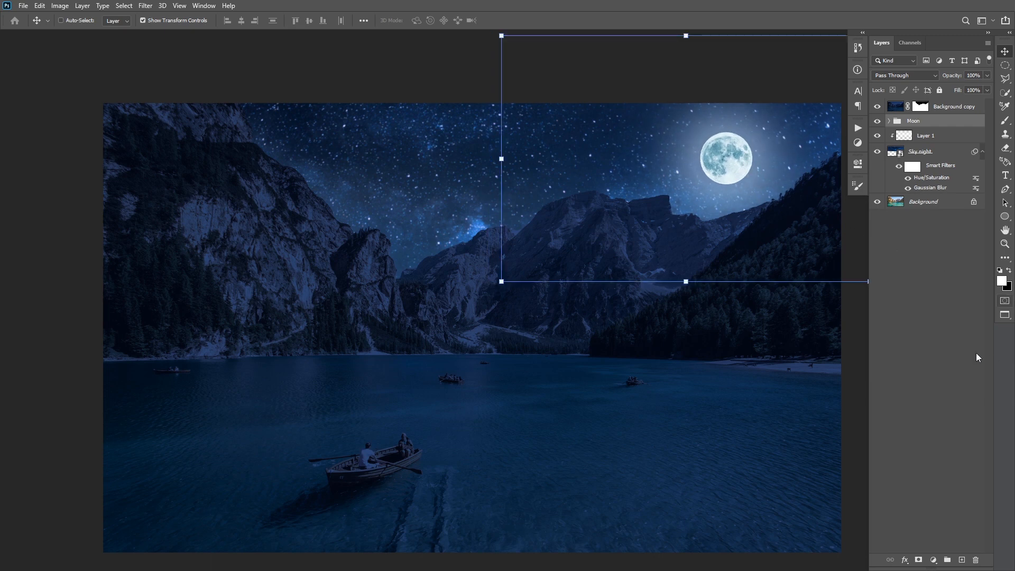
# Step: Add a new layer above Background copy, clip it to that layer and set its blend mode to Screen
pyautogui.click(946, 110)
pyautogui.click(961, 560)
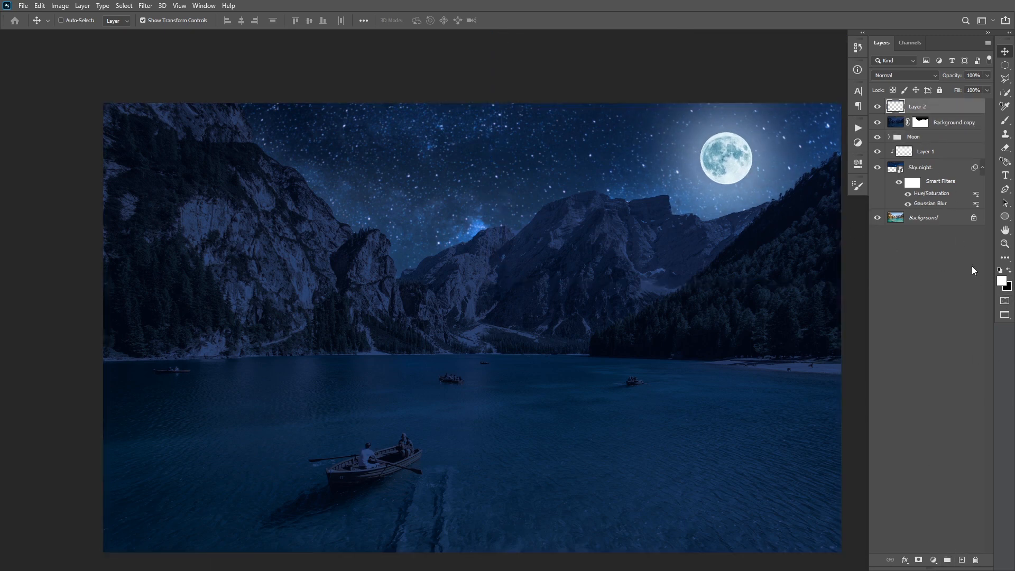
pyautogui.keyDown('alt'); pyautogui.click(943, 112); pyautogui.keyUp('alt')
pyautogui.click(919, 76)
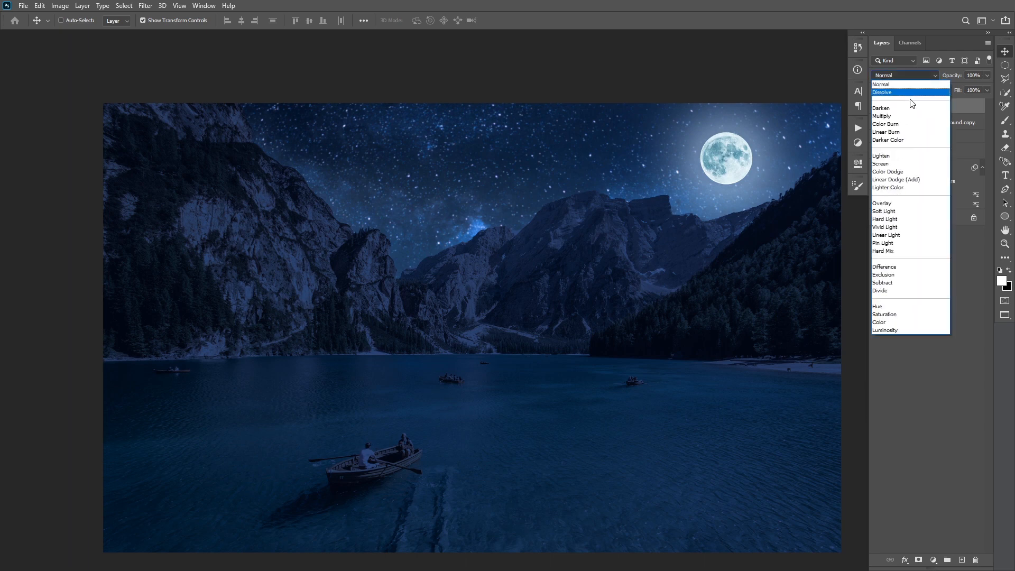
pyautogui.click(899, 165)
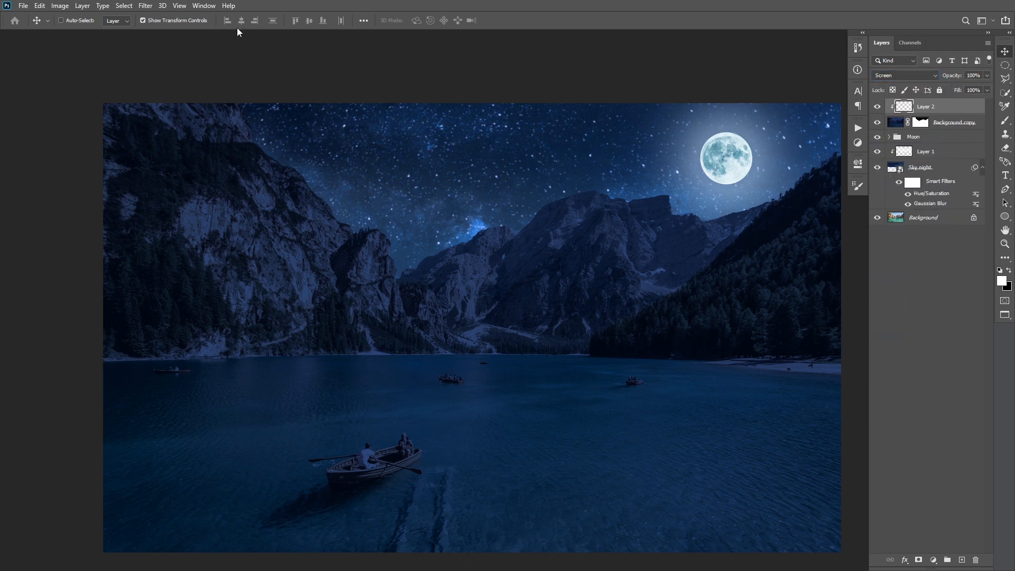
# Step: Set up the Brush with 28% opacity and a medium violet-blue foreground color for painting moonlight
pyautogui.press('b')
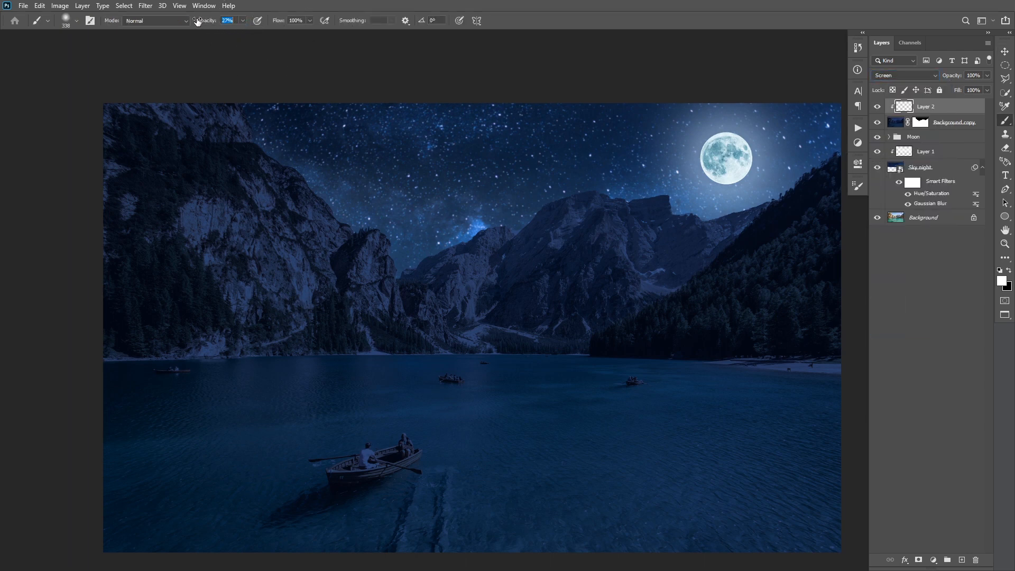
pyautogui.moveTo(196, 21); pyautogui.dragTo(198, 21)
pyautogui.click(1002, 282)
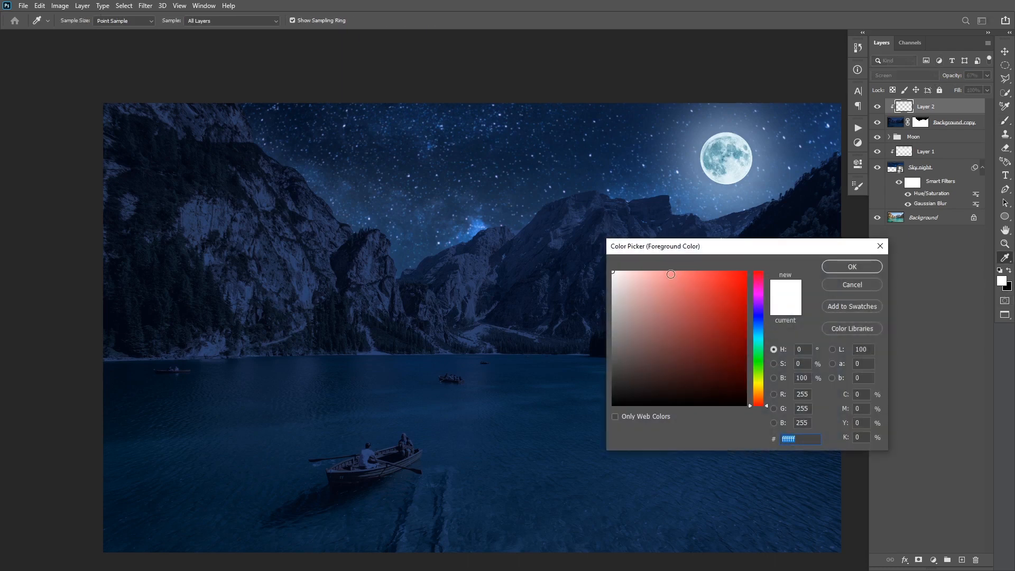
pyautogui.moveTo(671, 275); pyautogui.dragTo(651, 265)
pyautogui.moveTo(756, 317)
pyautogui.mouseDown()
pyautogui.moveTo(759, 308)
pyautogui.moveTo(763, 316)
pyautogui.mouseUp()
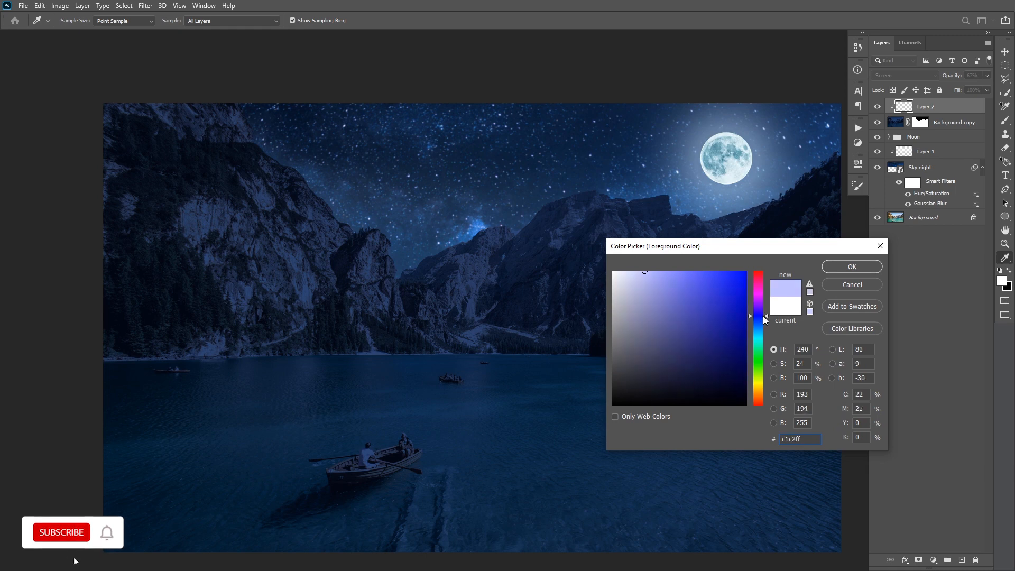
pyautogui.click(702, 271)
pyautogui.click(851, 267)
pyautogui.press('b')
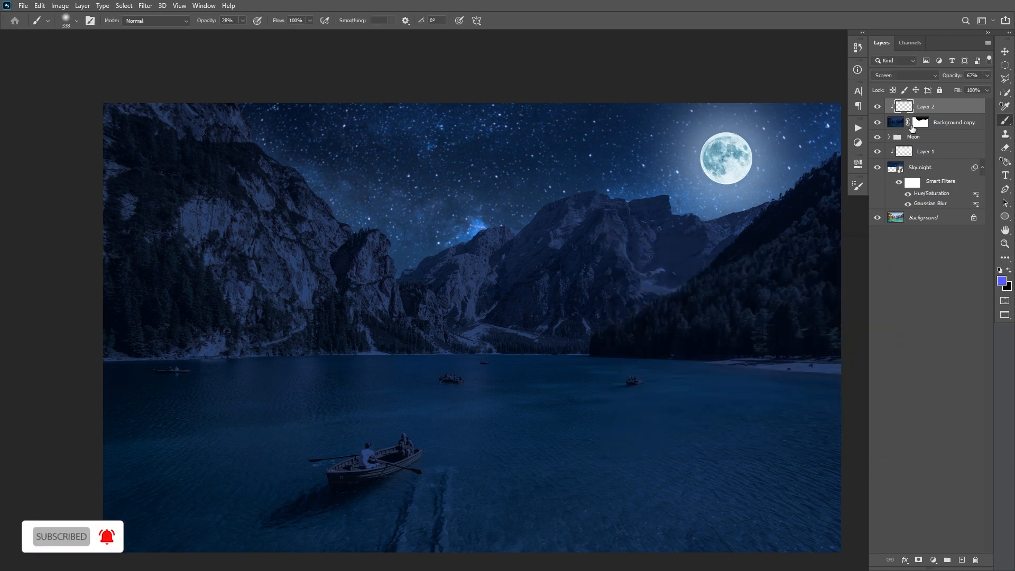
# Step: Paint a soft glow along the ridges beneath the moon with a 94 px, 0% hardness brush, and enlarge the brush to 177 px
pyautogui.rightClick(768, 204)
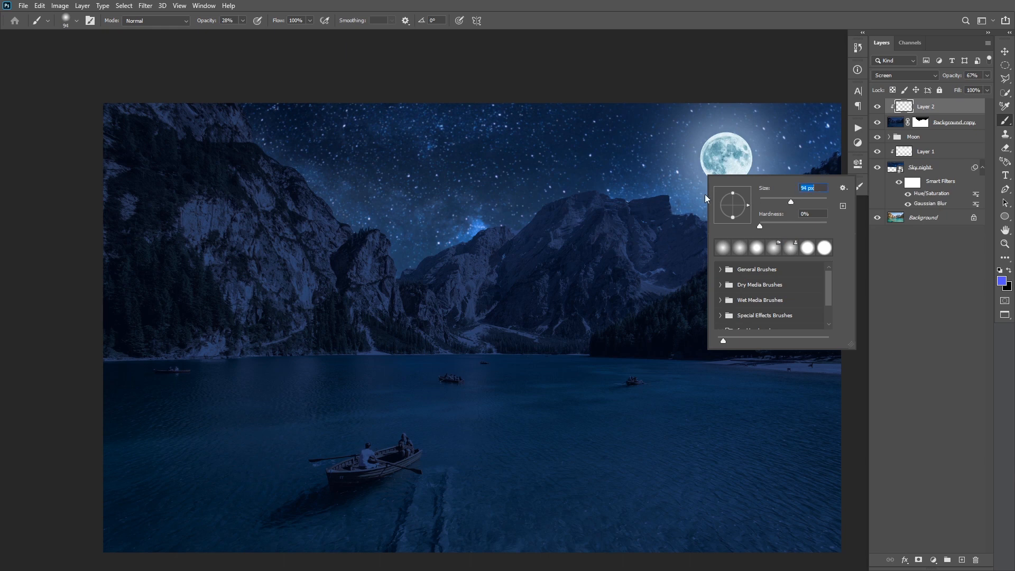
pyautogui.click(683, 203)
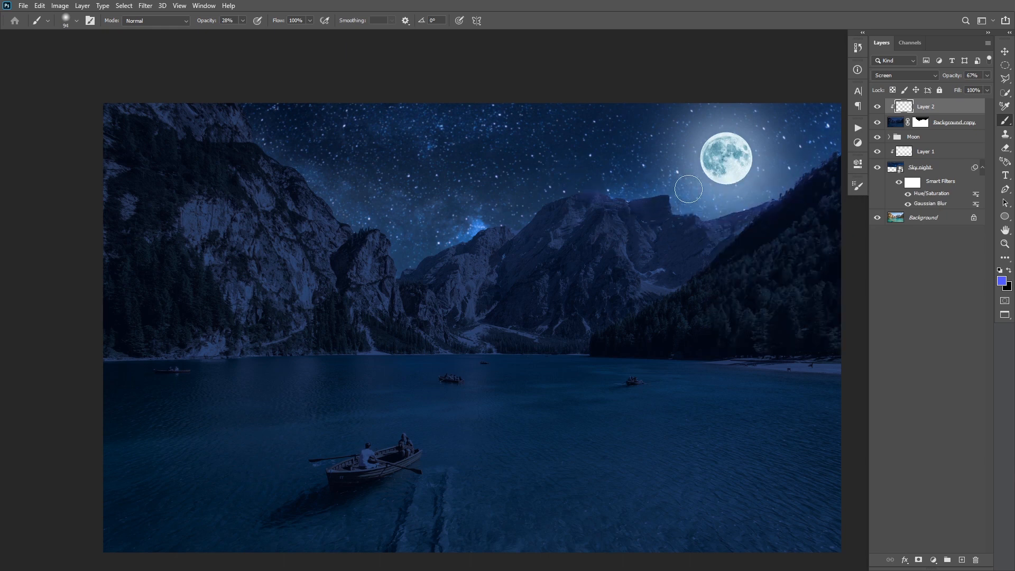
pyautogui.rightClick(703, 218)
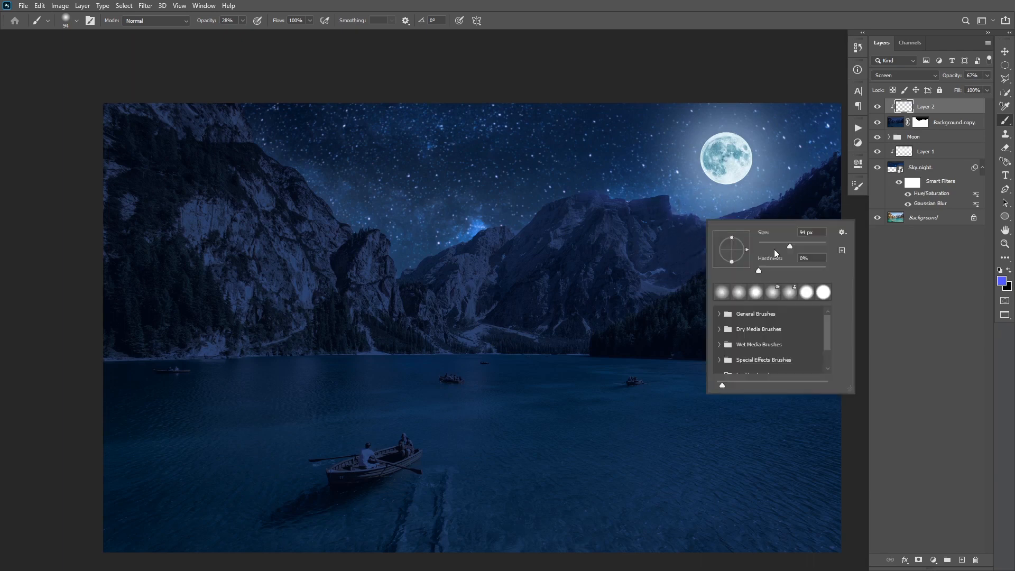
pyautogui.click(682, 262)
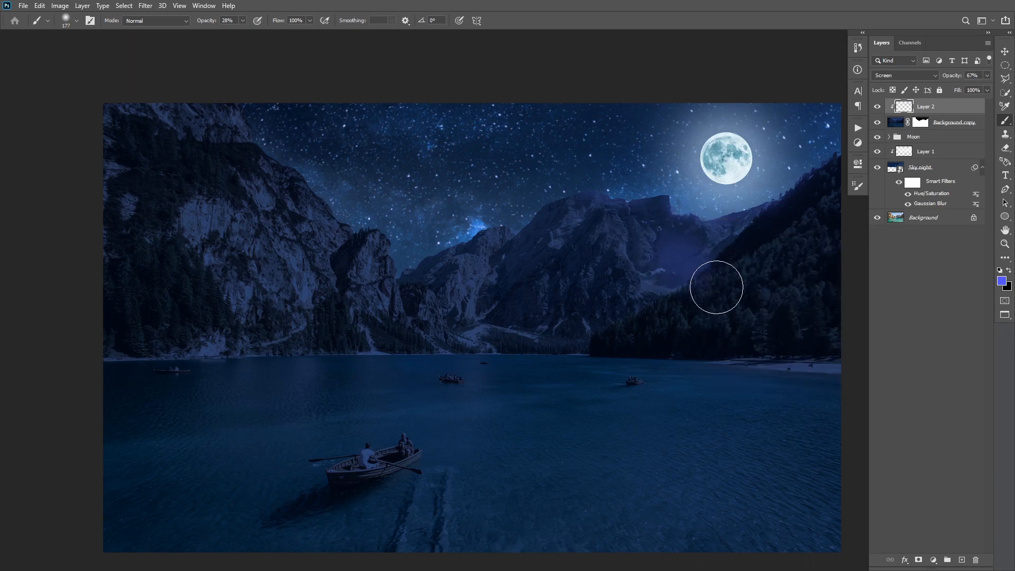
pyautogui.hotkey('ctrl', 'z')
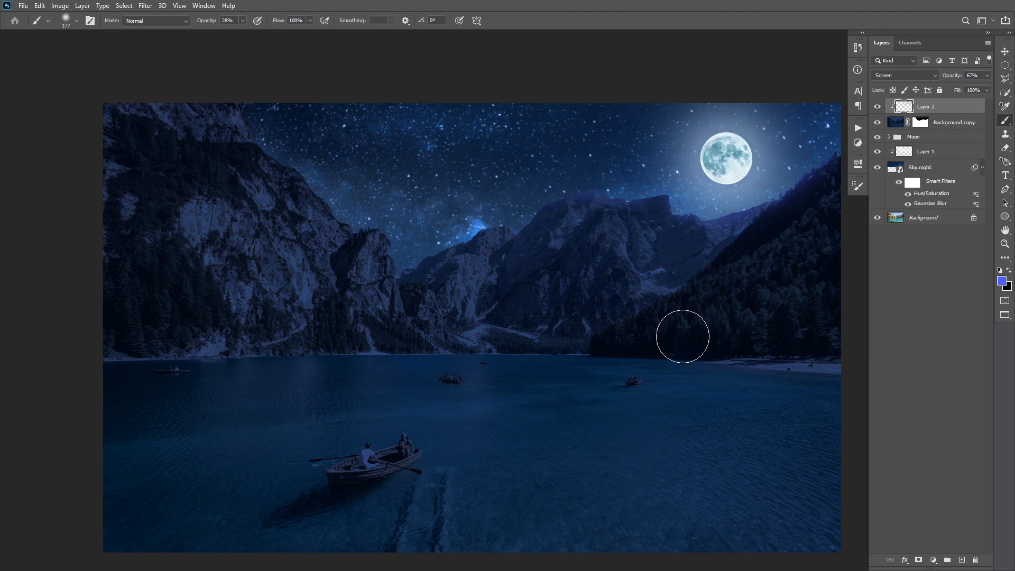
# Step: Brush blue moonlight over the forested slope at 20% brush opacity and reduce Layer 2's opacity to 21%
pyautogui.press('2')
pyautogui.moveTo(730, 266)
pyautogui.mouseDown()
pyautogui.moveTo(656, 315)
pyautogui.moveTo(742, 299)
pyautogui.moveTo(747, 282)
pyautogui.moveTo(620, 335)
pyautogui.moveTo(662, 320)
pyautogui.moveTo(749, 258)
pyautogui.moveTo(615, 338)
pyautogui.moveTo(752, 246)
pyautogui.mouseUp()
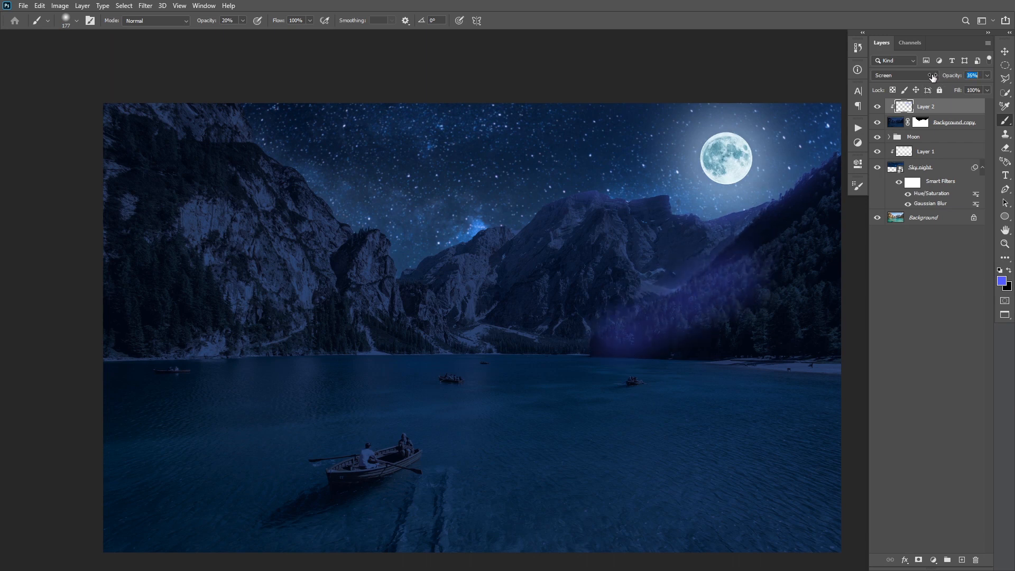
pyautogui.moveTo(932, 78); pyautogui.dragTo(920, 79)
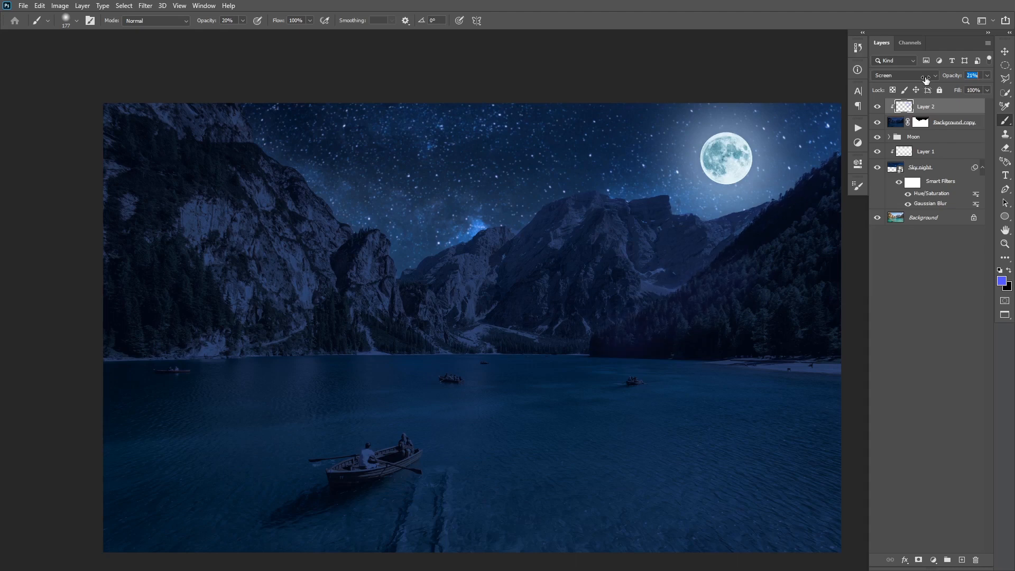
pyautogui.moveTo(592, 272); pyautogui.dragTo(560, 268)
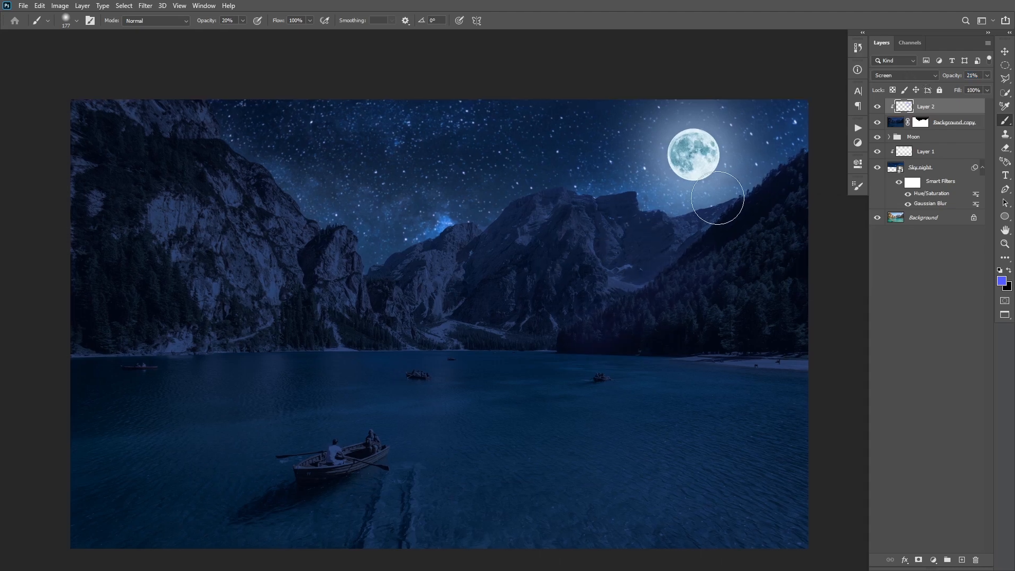
pyautogui.scroll(-3, 623, 224)
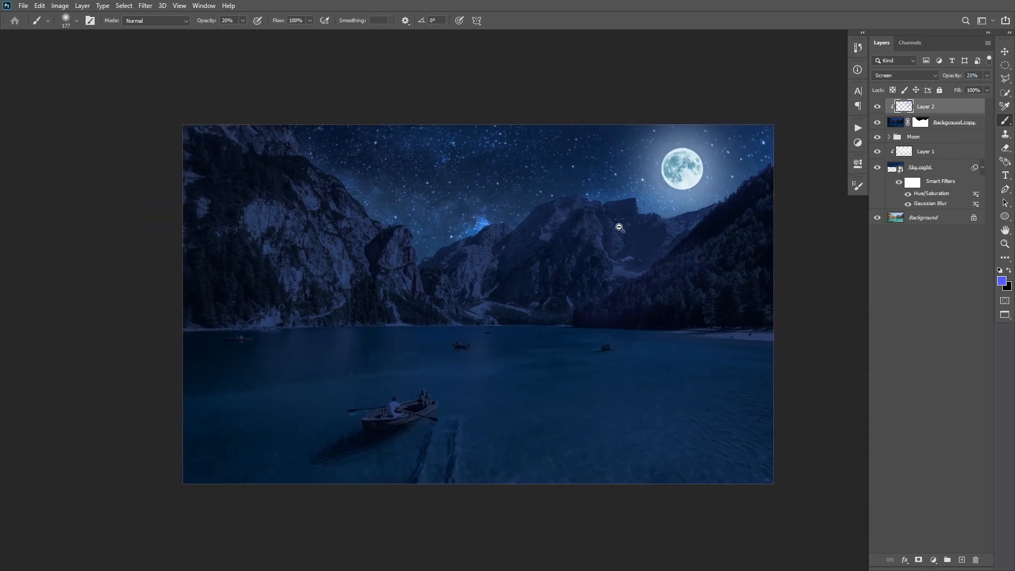
pyautogui.moveTo(645, 244); pyautogui.dragTo(614, 234)
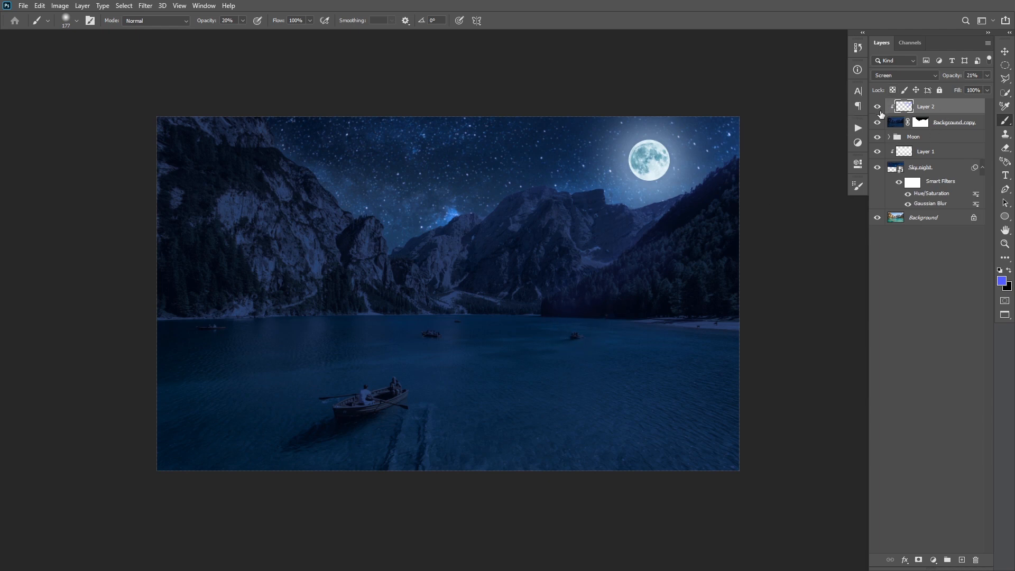
pyautogui.moveTo(602, 258); pyautogui.dragTo(592, 266)
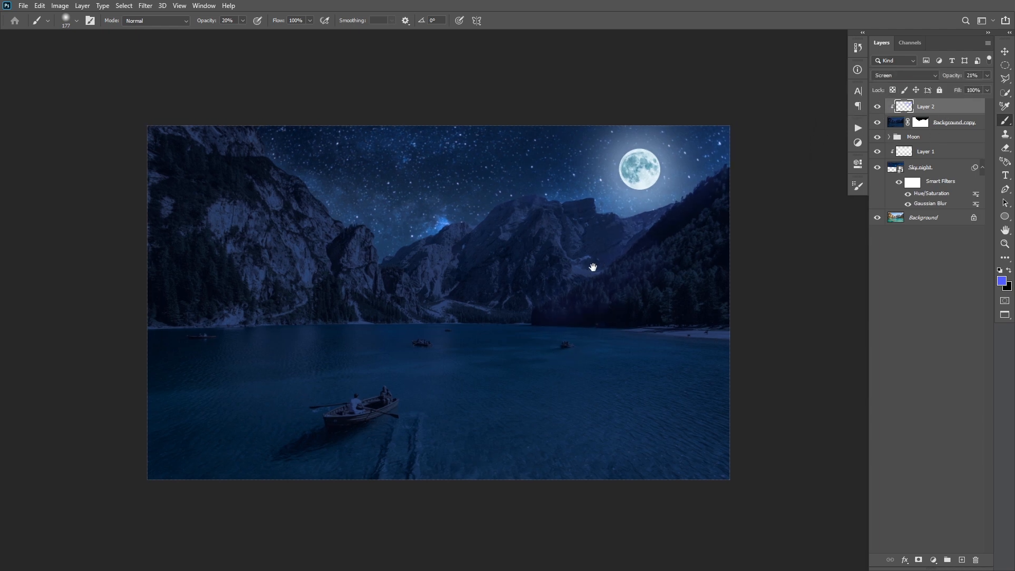
# Step: Duplicate the Moon layer from the Moon group to the top of the layer stack and place the copy over the lake
pyautogui.click(933, 151)
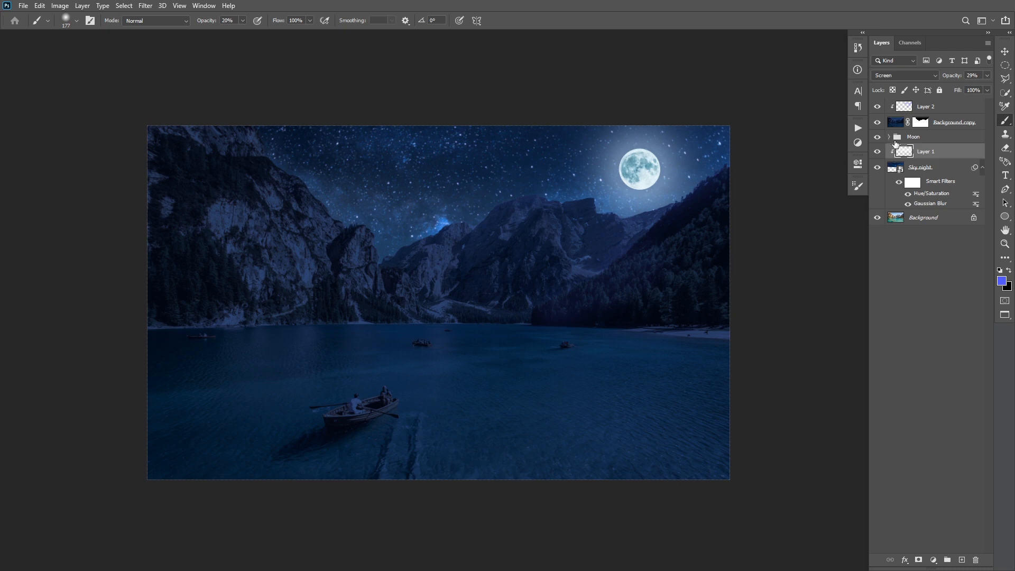
pyautogui.click(890, 137)
pyautogui.click(938, 187)
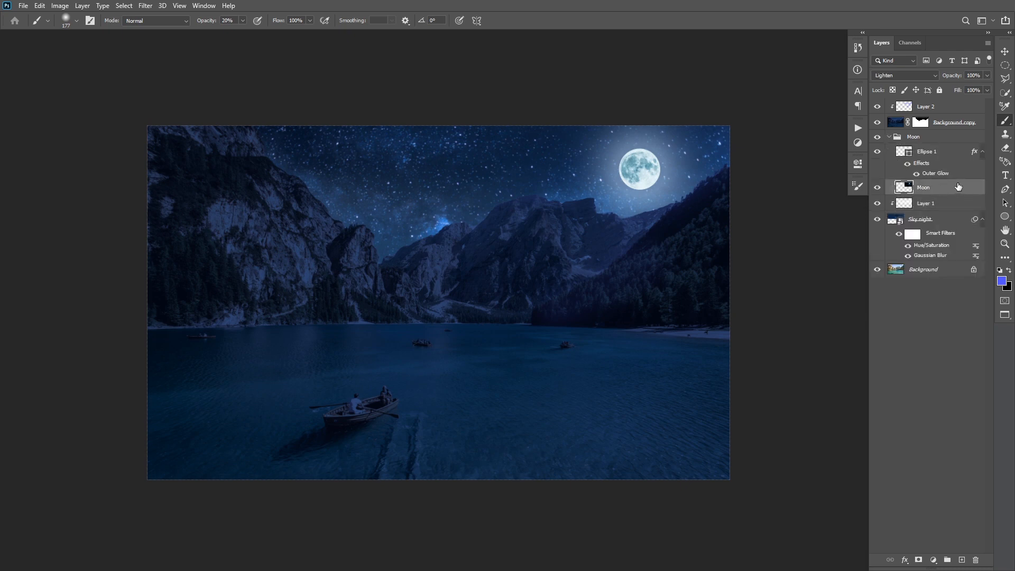
pyautogui.moveTo(951, 191); pyautogui.dragTo(930, 103)
pyautogui.press('v')
pyautogui.moveTo(667, 201); pyautogui.dragTo(634, 391)
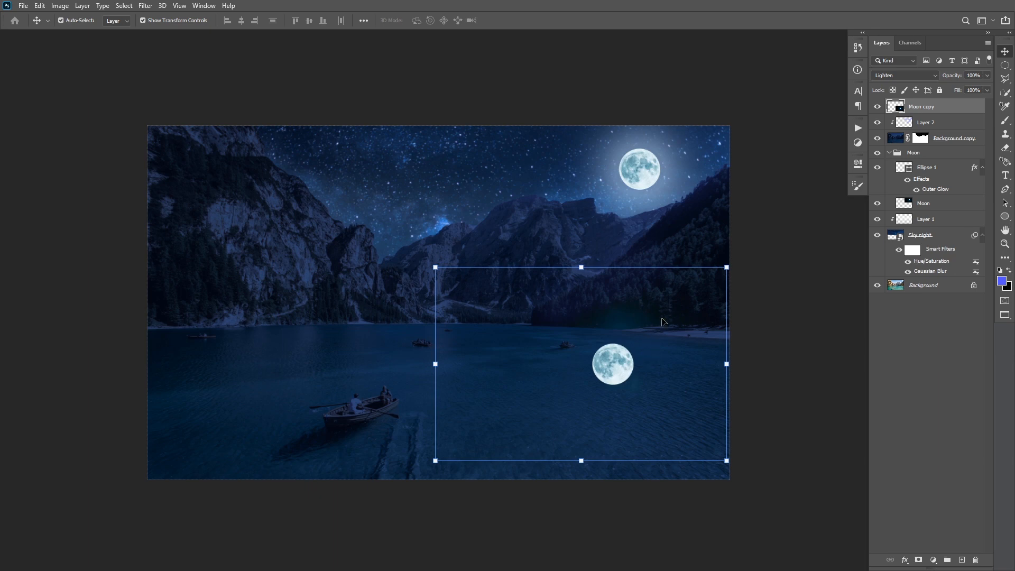
# Step: Darken the moon copy with Curves by pulling the RGB midpoint to input 161, output 124
pyautogui.hotkey('ctrl', 'm')
pyautogui.moveTo(693, 281); pyautogui.dragTo(409, 132)
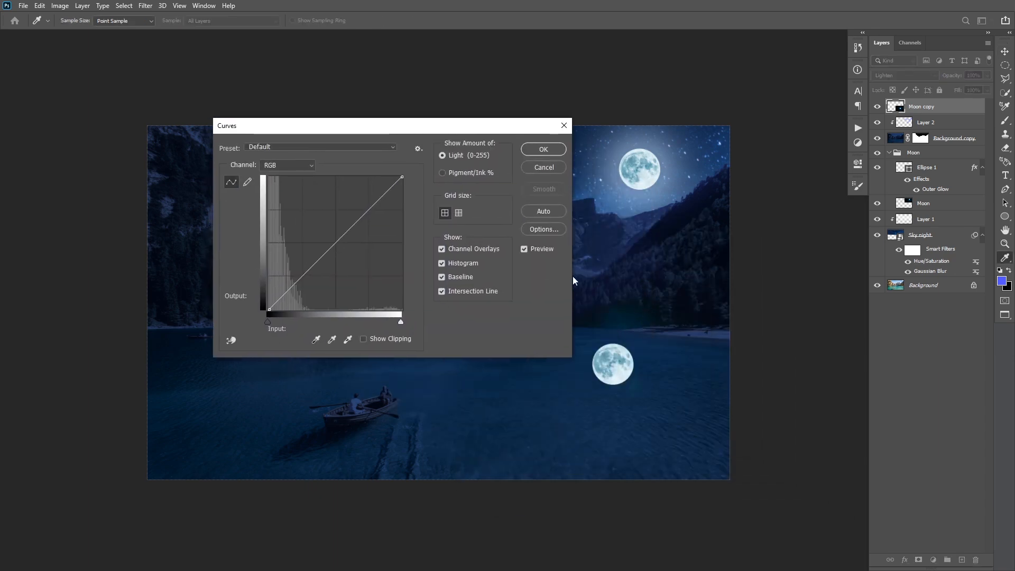
pyautogui.moveTo(340, 244)
pyautogui.mouseDown()
pyautogui.moveTo(360, 254)
pyautogui.moveTo(351, 243)
pyautogui.mouseUp()
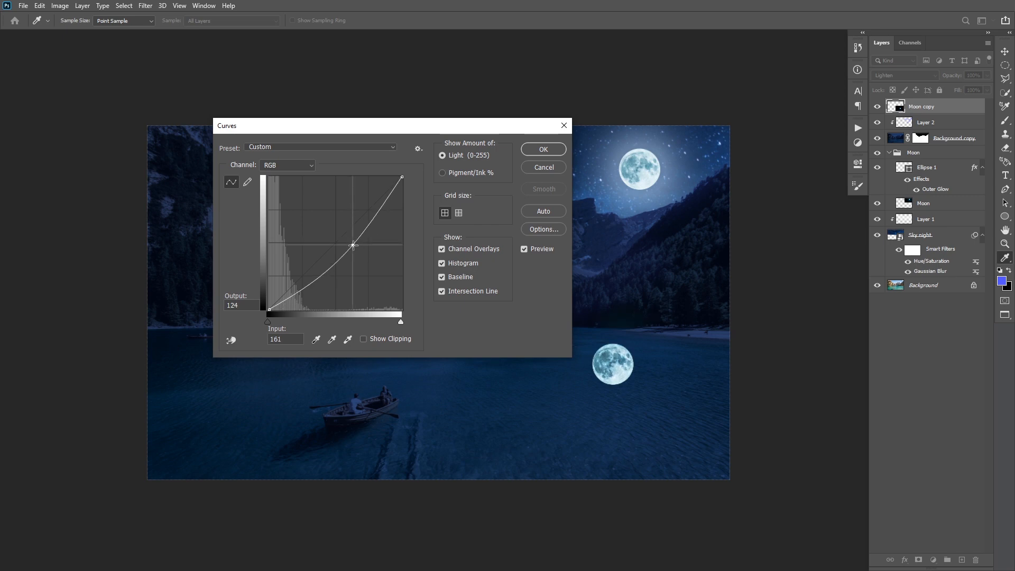
pyautogui.click(543, 149)
# Step: Position the moon copy on the lake directly below the sky moon and lower its layer opacity to 10%
pyautogui.moveTo(626, 376); pyautogui.dragTo(645, 405)
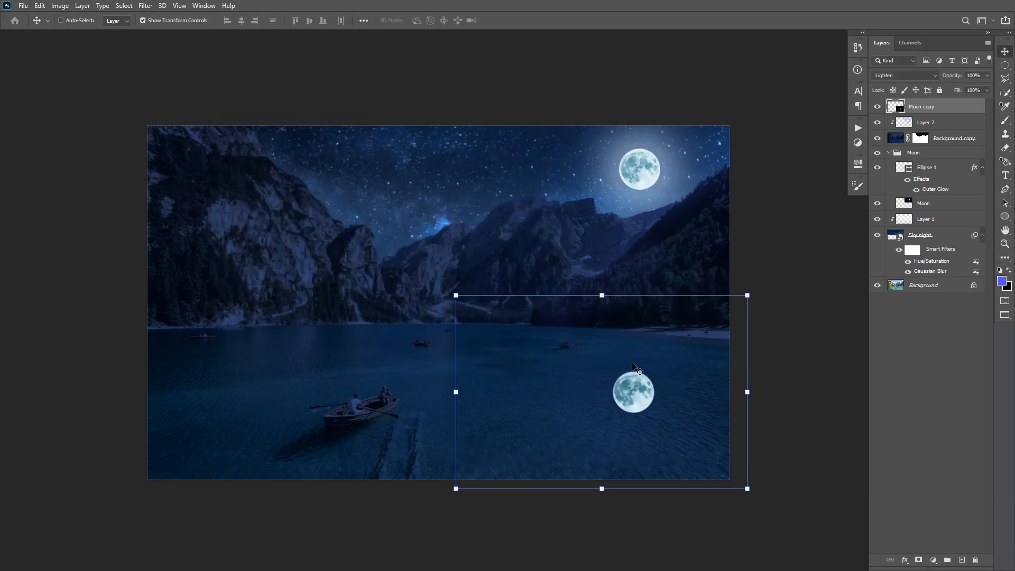
pyautogui.moveTo(632, 364)
pyautogui.mouseDown()
pyautogui.moveTo(632, 350)
pyautogui.moveTo(637, 363)
pyautogui.mouseUp()
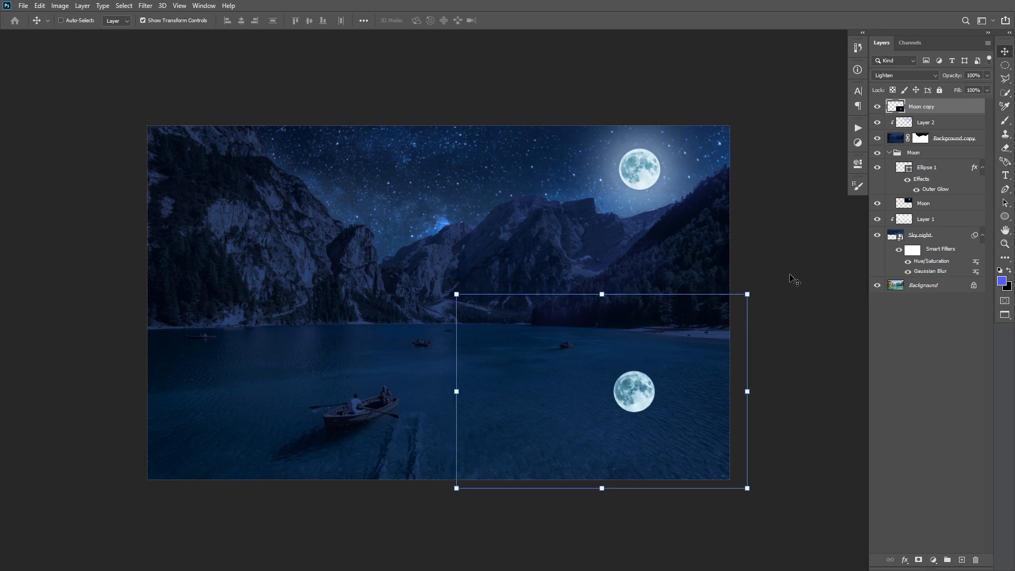
pyautogui.press('1')
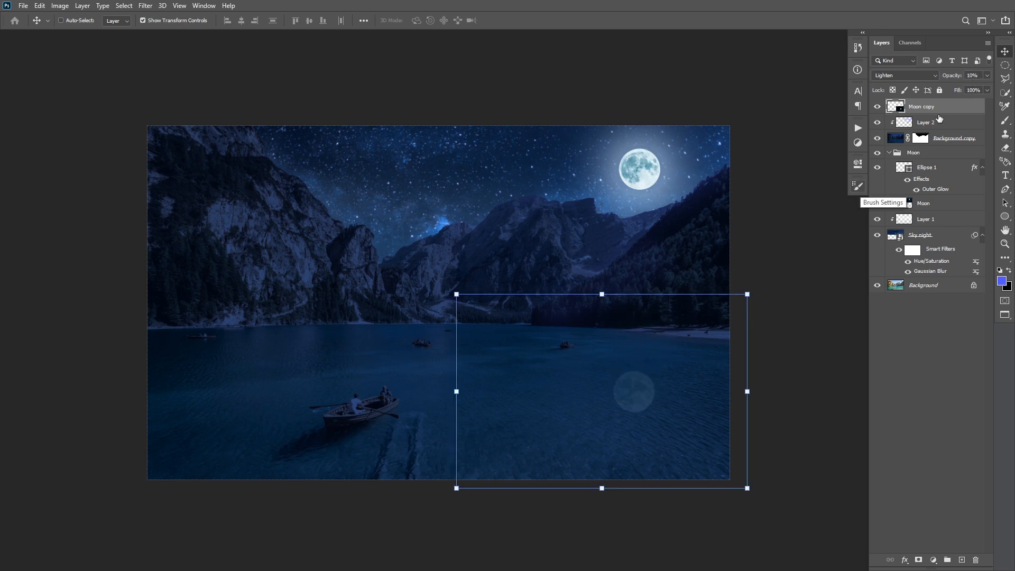
# Step: Apply a Gaussian Blur with a radius of 4.9 pixels to the moon copy
pyautogui.press('b')
pyautogui.click(145, 6)
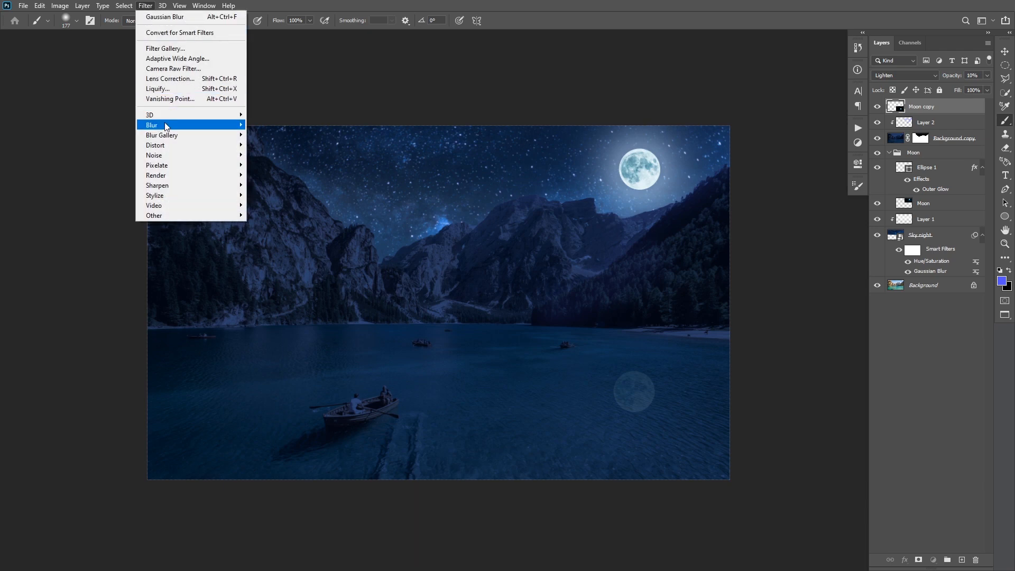
pyautogui.click(272, 164)
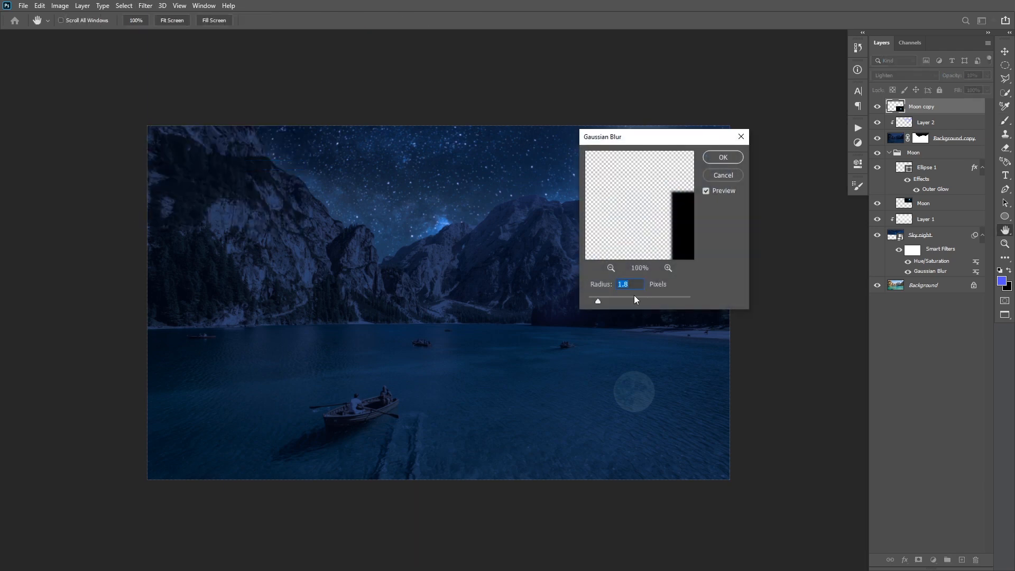
pyautogui.moveTo(614, 299); pyautogui.dragTo(617, 303)
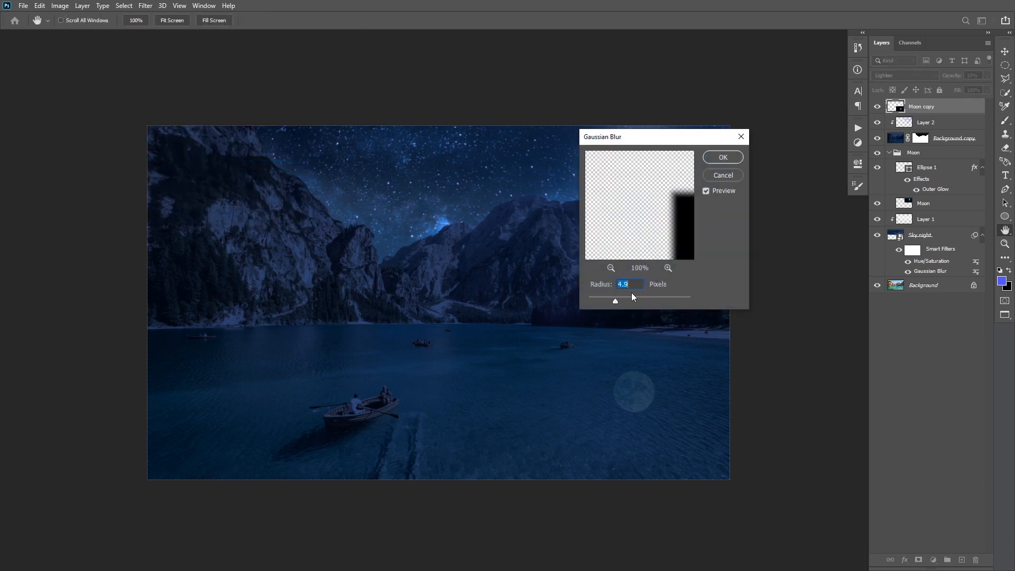
pyautogui.click(730, 159)
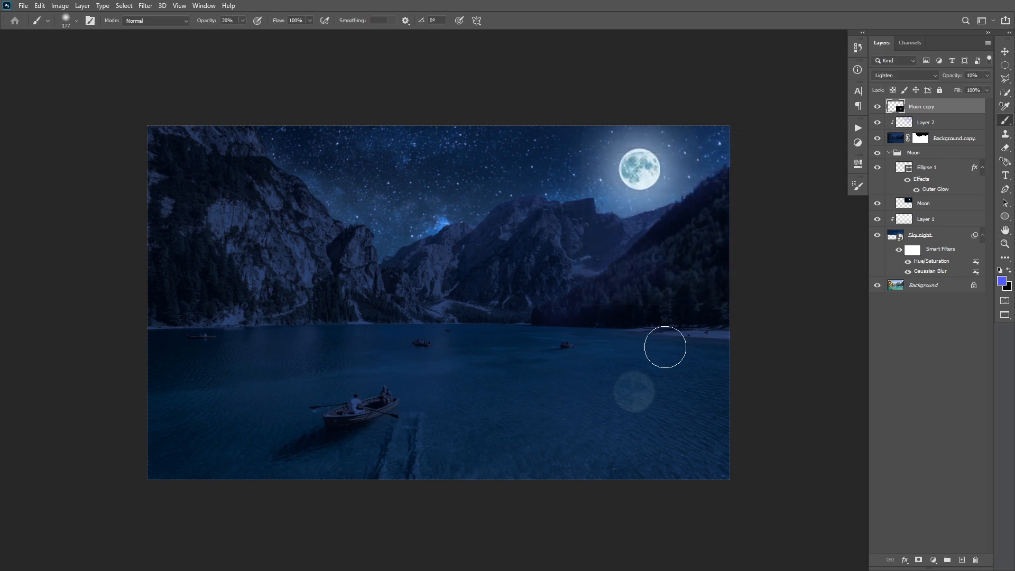
# Step: Move the blurred moon copy slightly higher on the lake
pyautogui.press('v')
pyautogui.moveTo(668, 373); pyautogui.dragTo(668, 359)
pyautogui.press('b')
pyautogui.press('e')
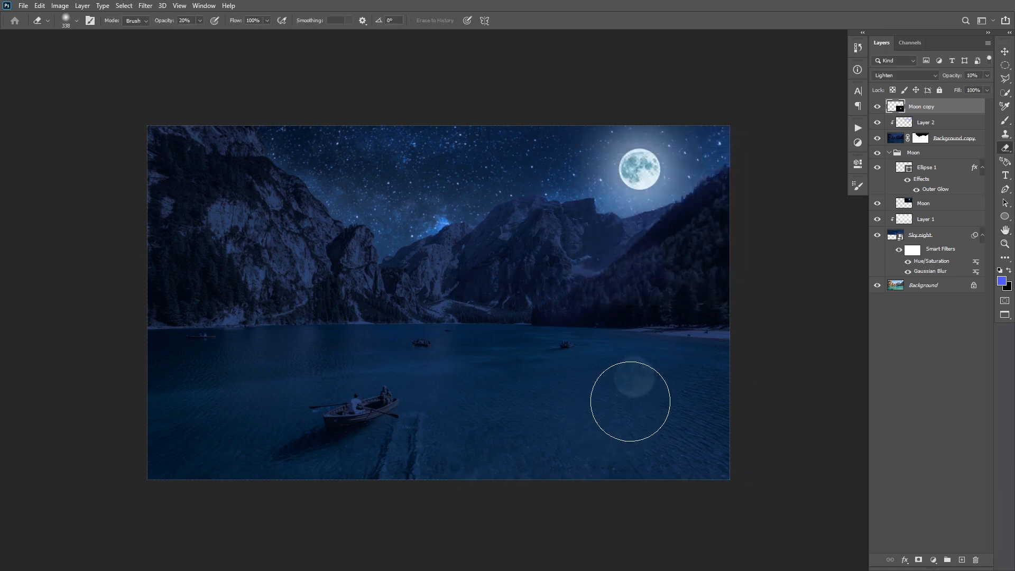
# Step: Flip the moon reflection vertically and stretch its height to about 114%, shifting it slightly up on the water
pyautogui.hotkey('ctrl', 't')
pyautogui.rightClick(649, 337)
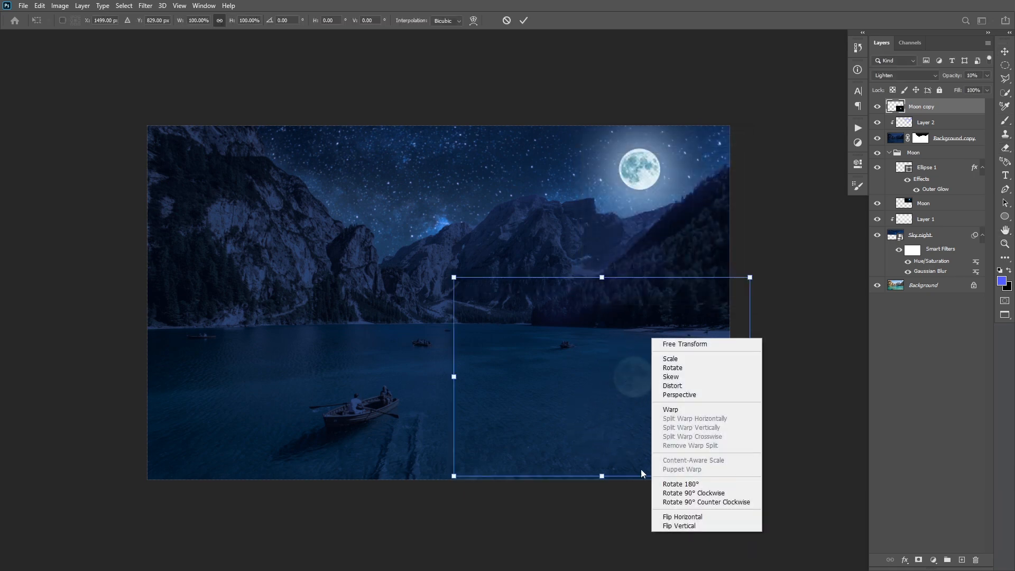
pyautogui.click(666, 526)
pyautogui.moveTo(605, 479); pyautogui.dragTo(601, 507)
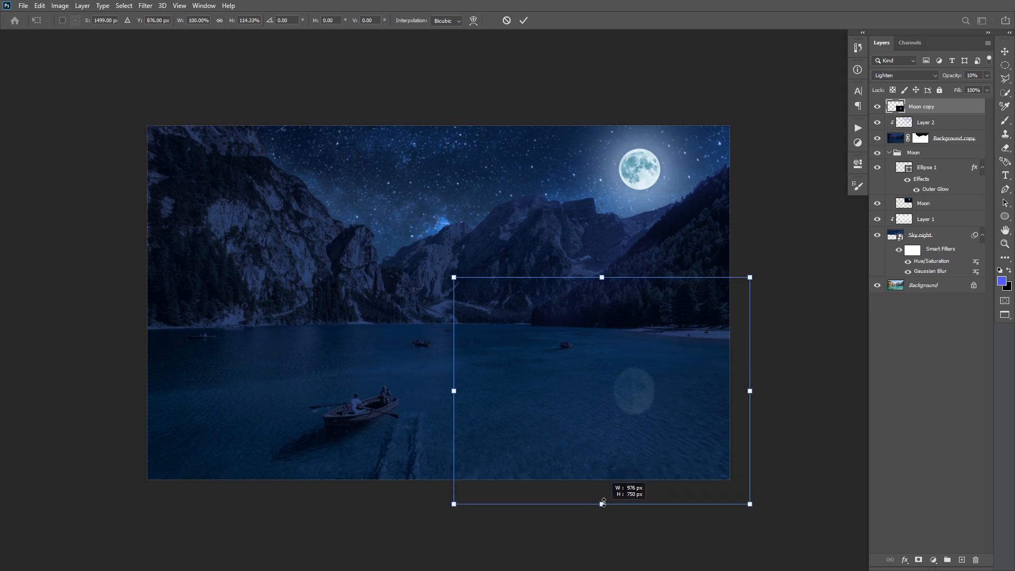
pyautogui.moveTo(649, 374); pyautogui.dragTo(650, 365)
pyautogui.press('Return')
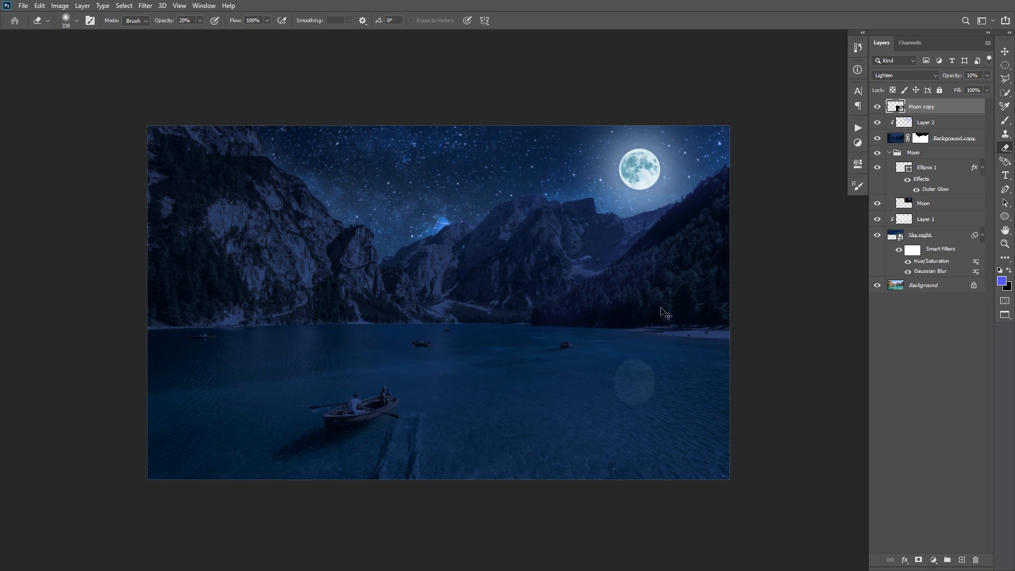
# Step: Group all layers above Background and toggle the group's visibility off and on to compare with the original photo
pyautogui.moveTo(631, 299)
pyautogui.mouseDown()
pyautogui.moveTo(595, 304)
pyautogui.moveTo(608, 299)
pyautogui.moveTo(560, 292)
pyautogui.mouseUp()
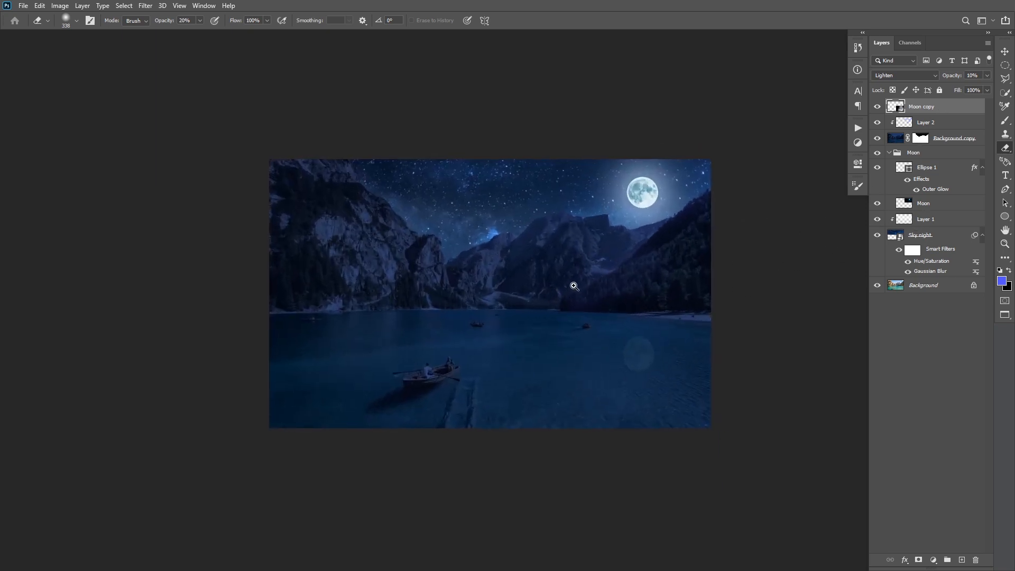
pyautogui.click(595, 292)
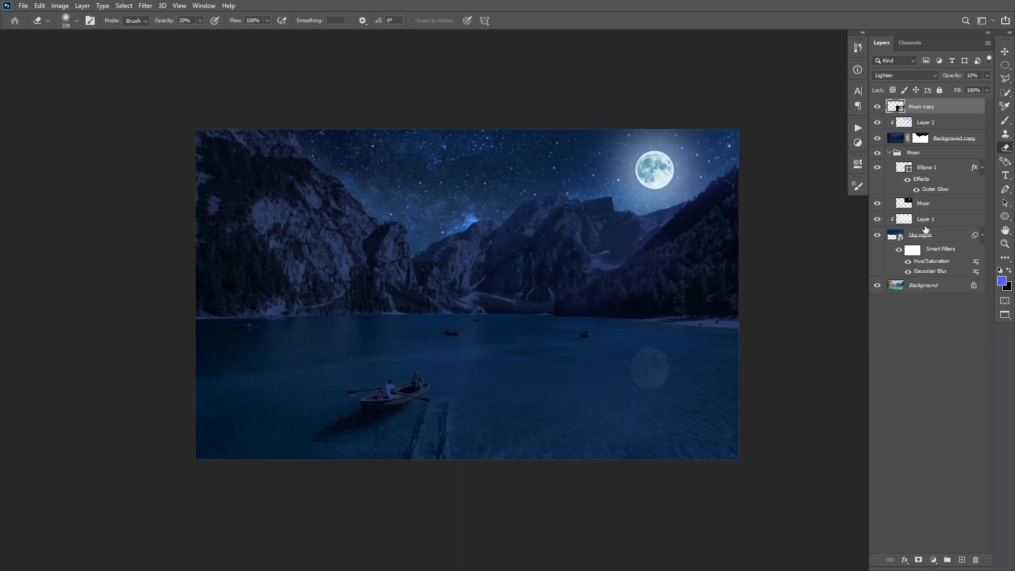
pyautogui.keyDown('shift'); pyautogui.click(952, 241); pyautogui.keyUp('shift')
pyautogui.hotkey('ctrl', 'g')
pyautogui.click(879, 106)
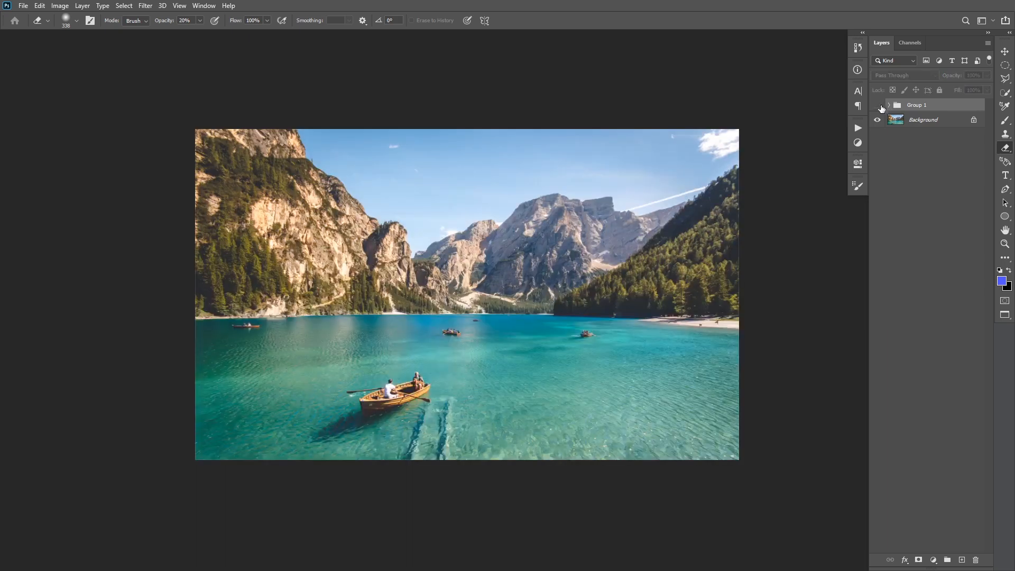
pyautogui.click(879, 106)
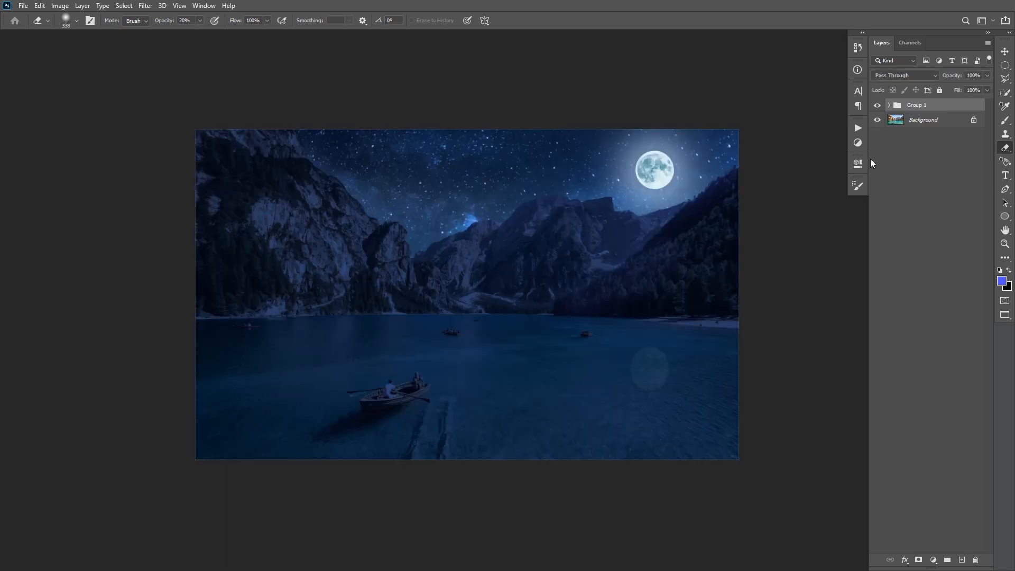